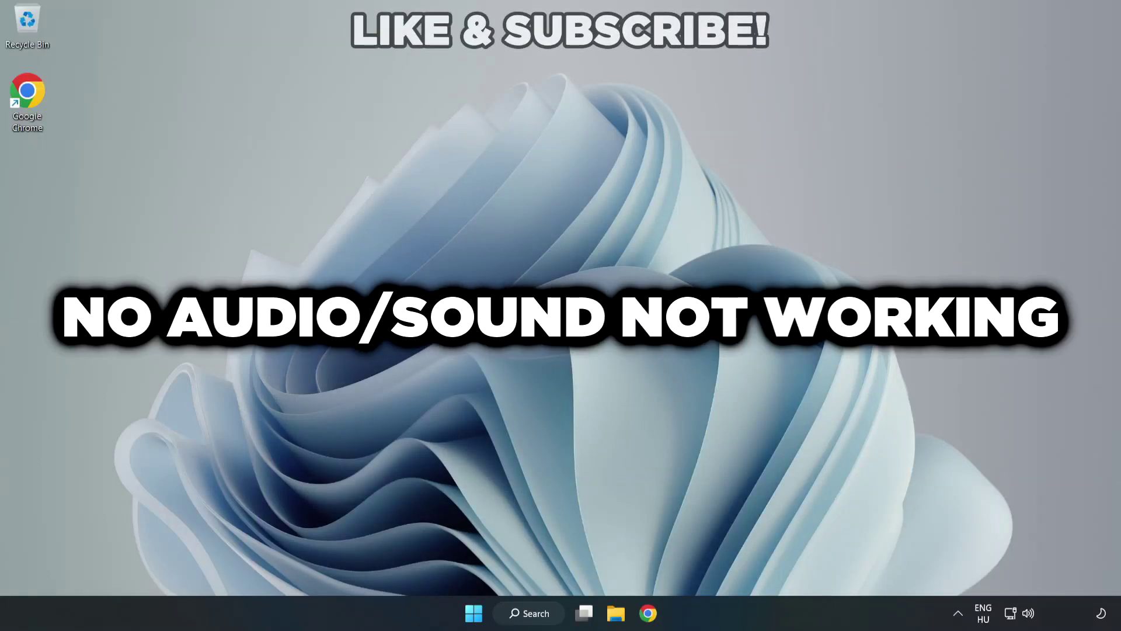
Switch the Quick Settings audio output to Speakers (High Definition Audio Device) and close the panel
click(1029, 615)
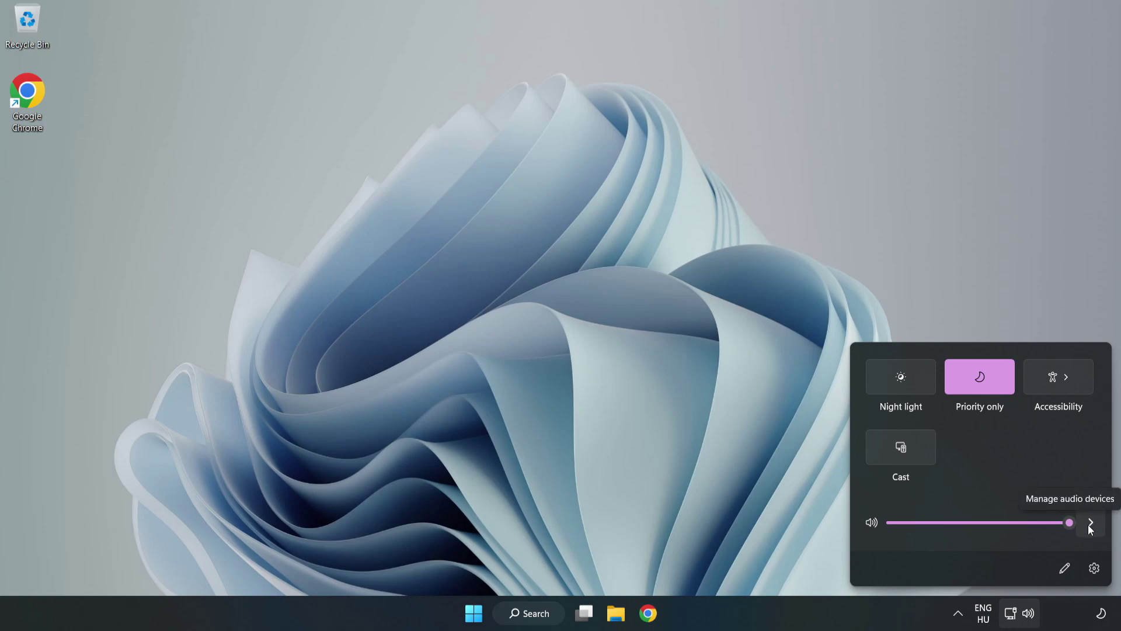
click(1089, 525)
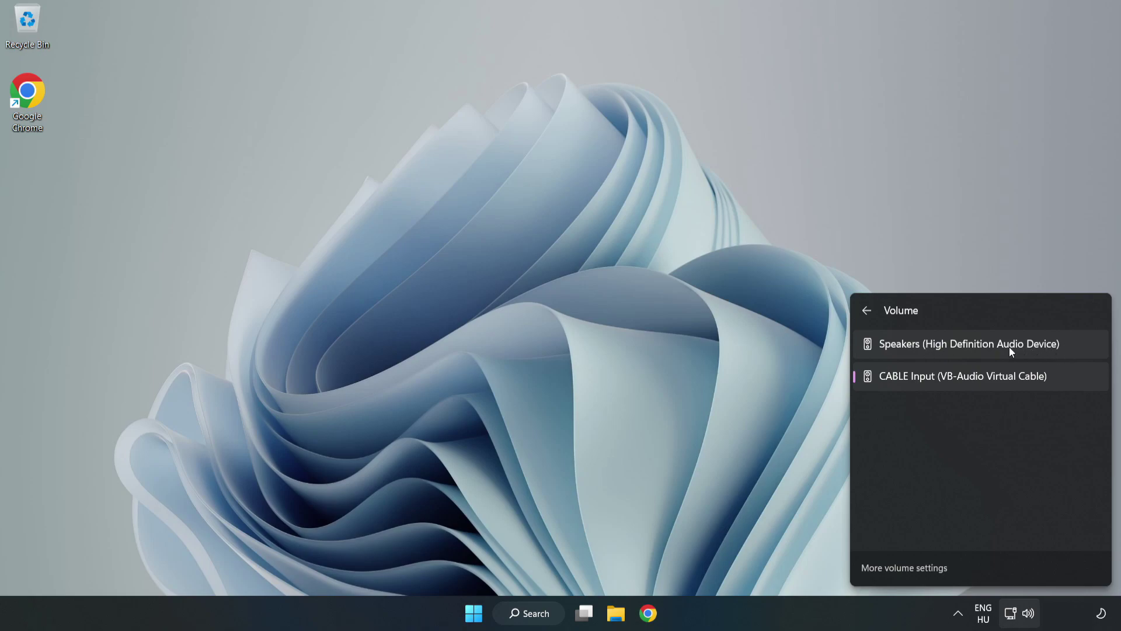
click(1080, 344)
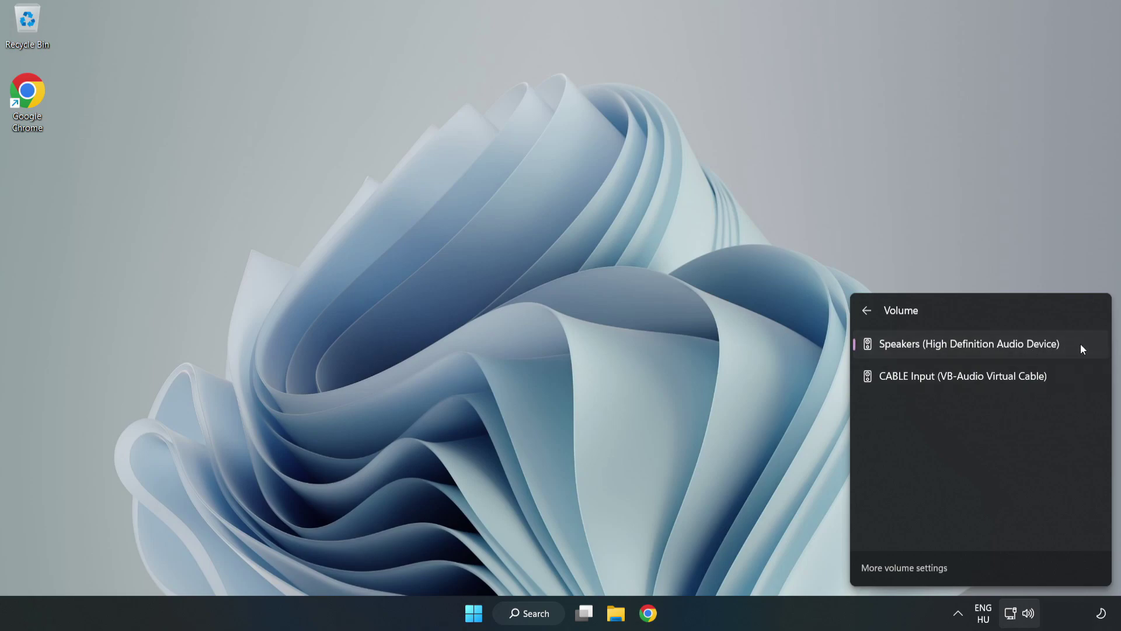
click(543, 301)
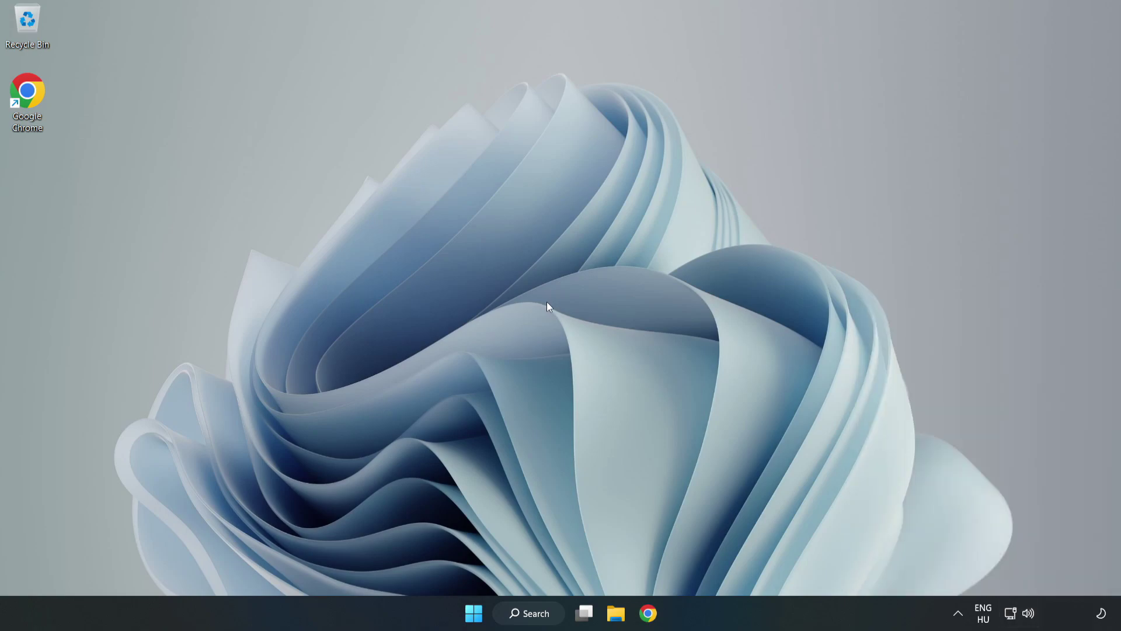
Reset sound devices and app volumes to recommended defaults in the volume mixer, then close Settings
right_click(1029, 614)
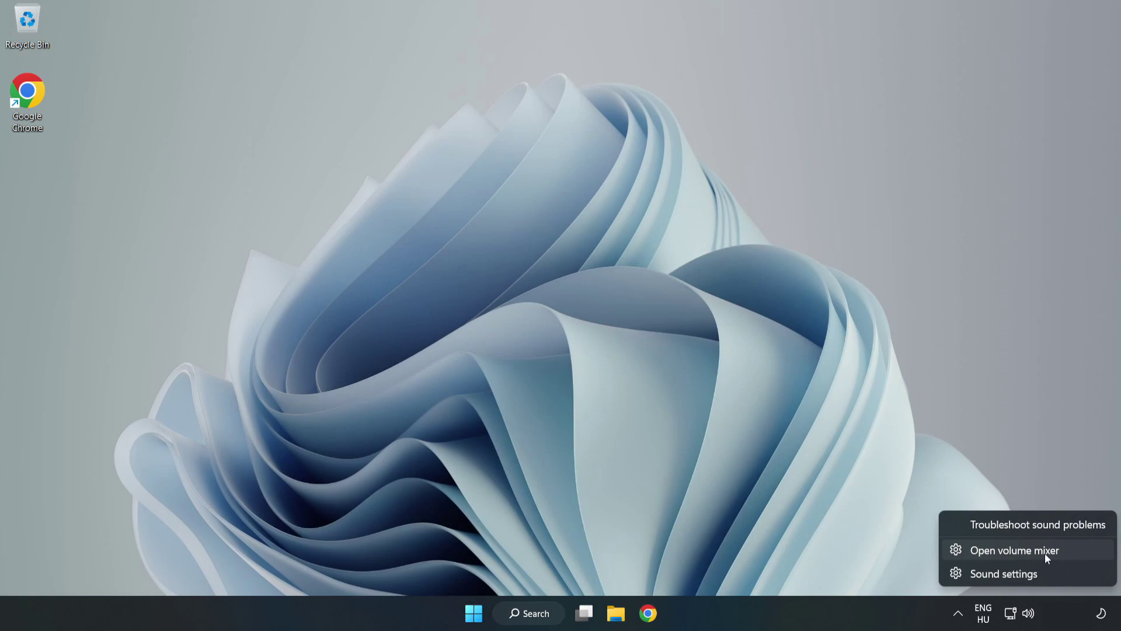
click(1076, 555)
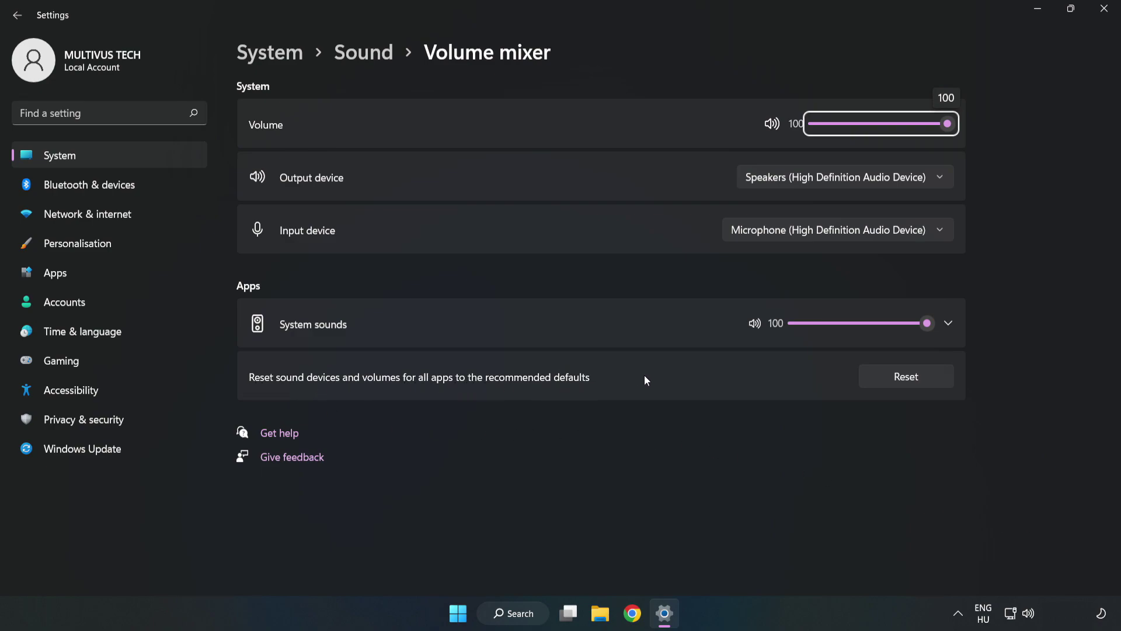
click(918, 384)
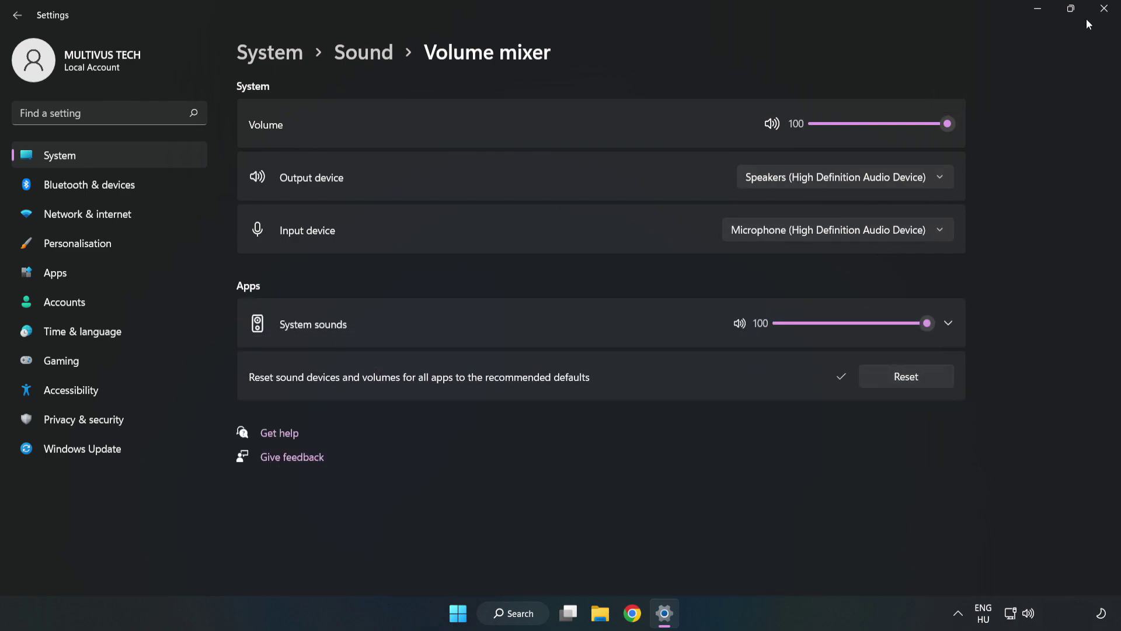
click(1102, 12)
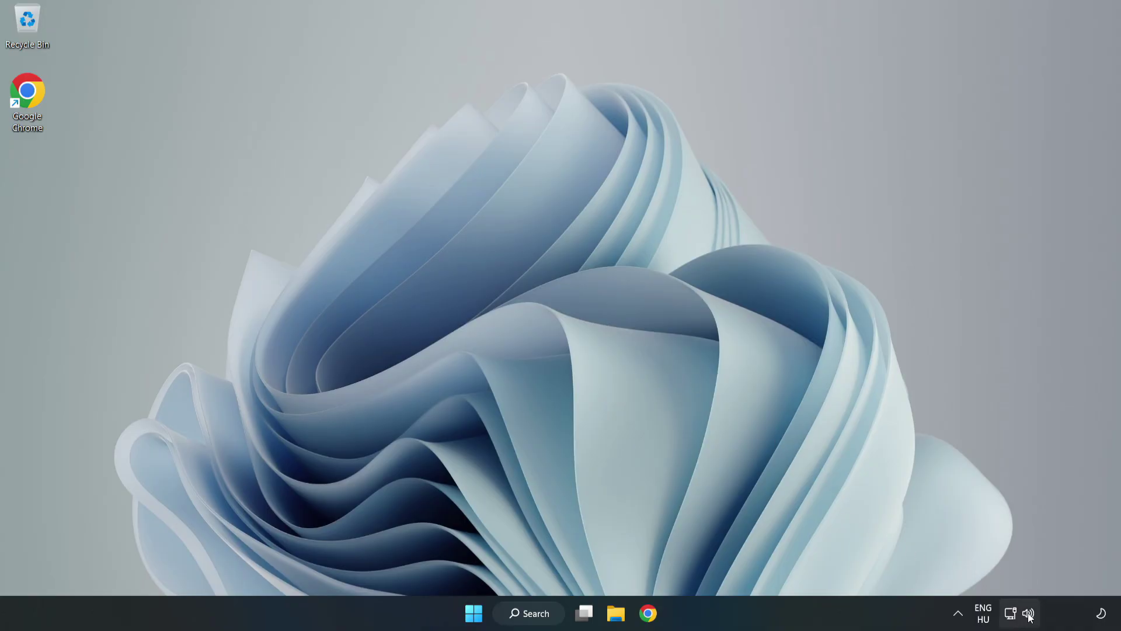
Open the System > Sound settings page from the speaker icon and scroll down to Advanced
right_click(1029, 614)
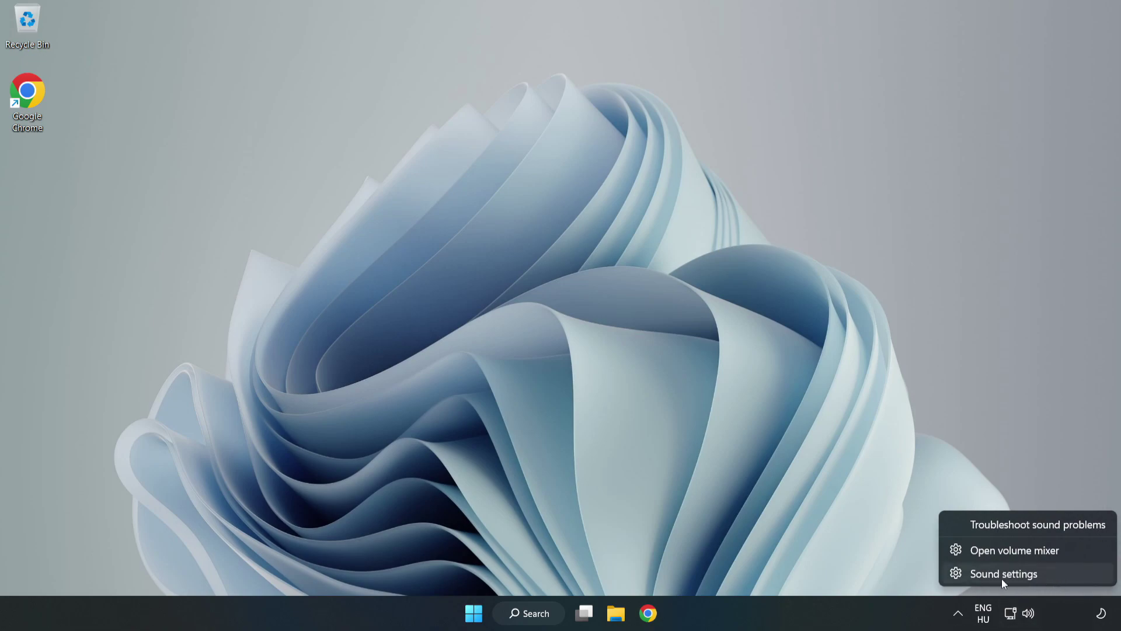
click(1044, 576)
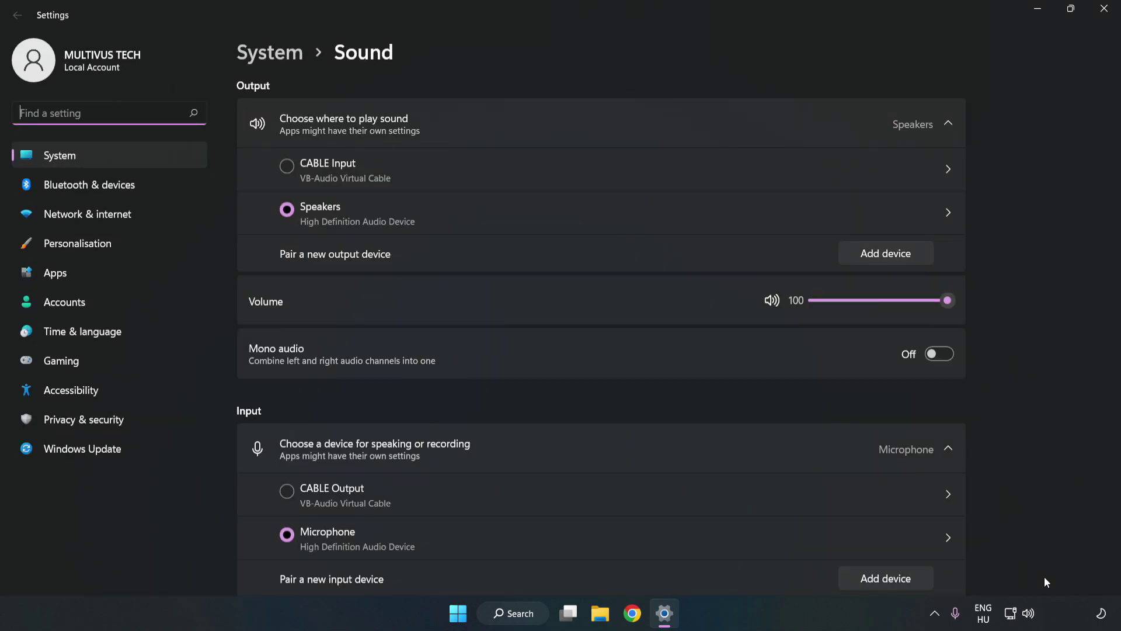
click(948, 301)
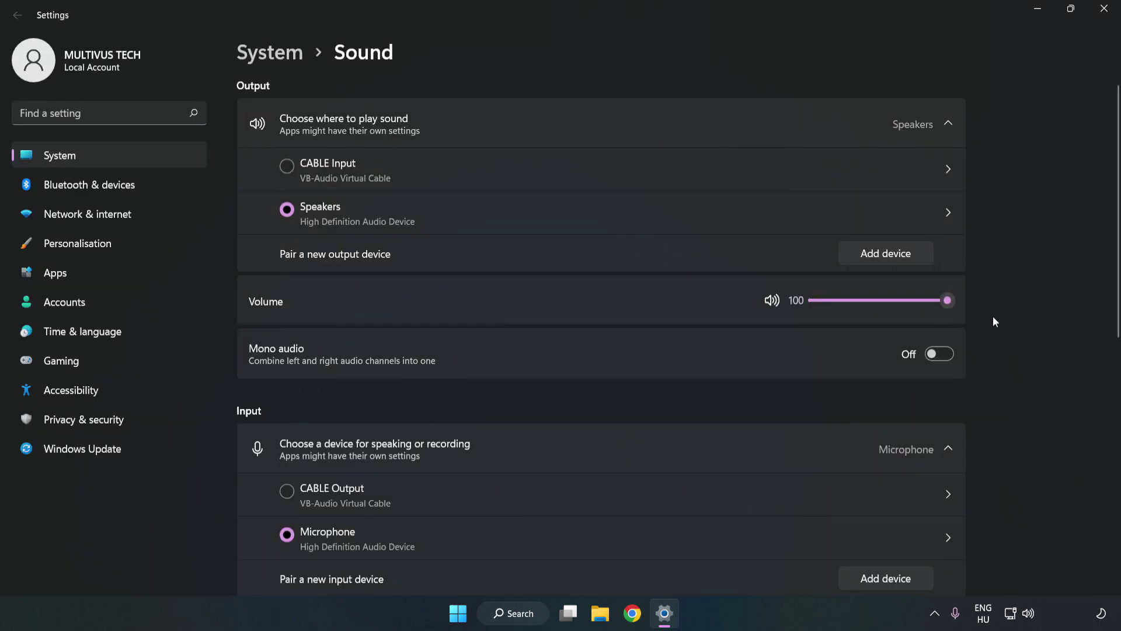
scroll(1093, 282, down, 5)
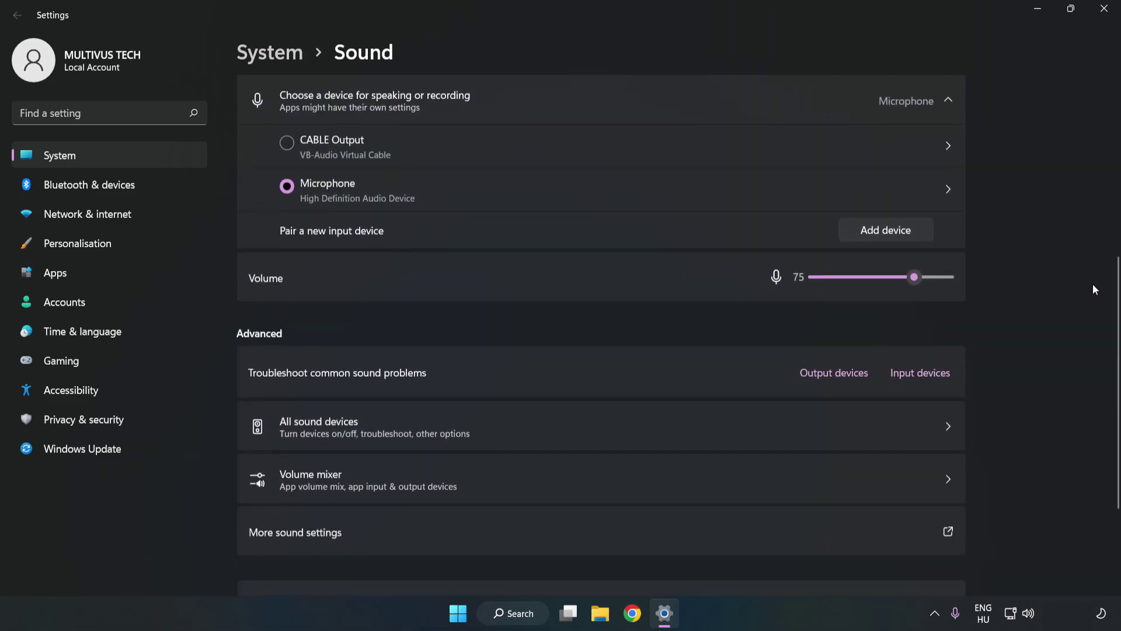
scroll(1093, 285, down, 1)
scroll(1091, 288, down, 2)
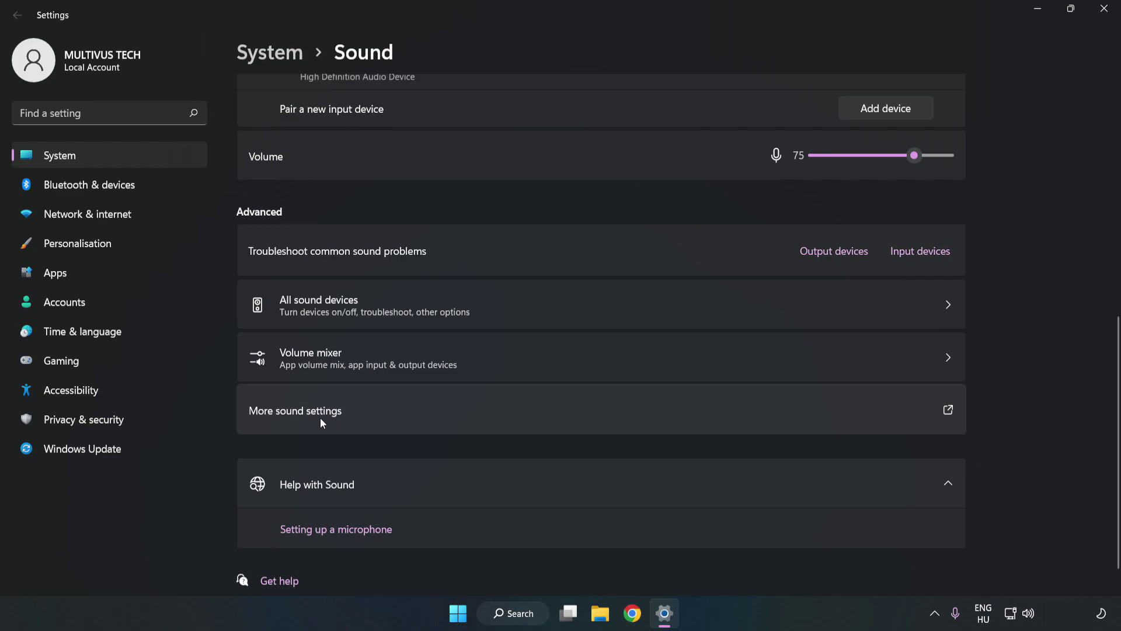
Open More sound settings and disable the CABLE Input (VB-Audio Virtual Cable) playback device
click(488, 419)
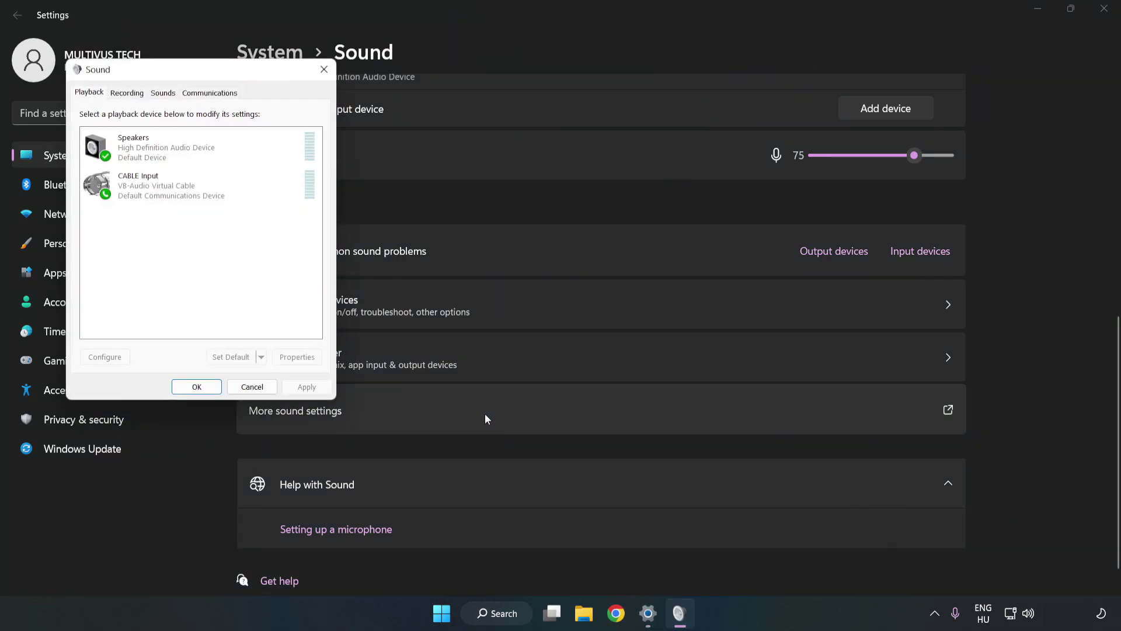
drag(239, 81, 579, 145)
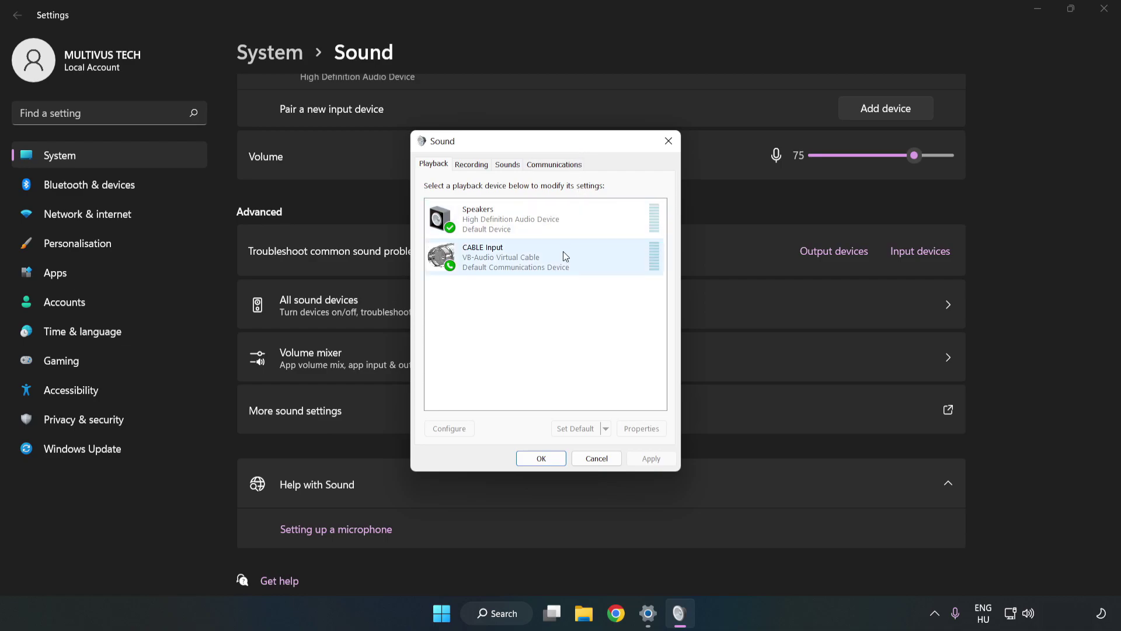
click(447, 256)
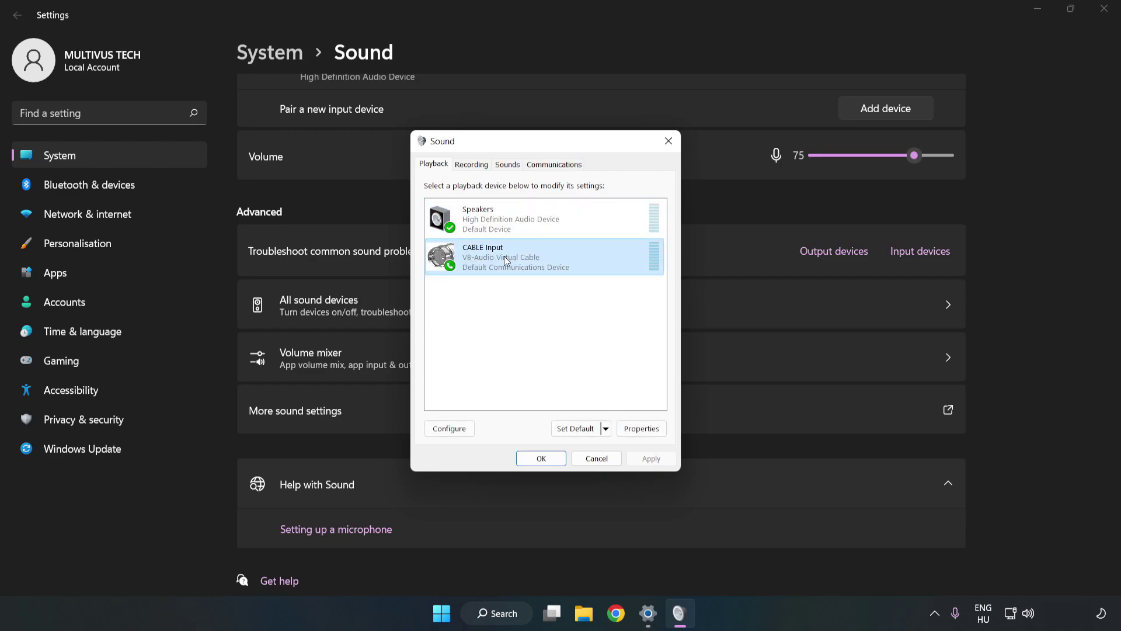
right_click(562, 258)
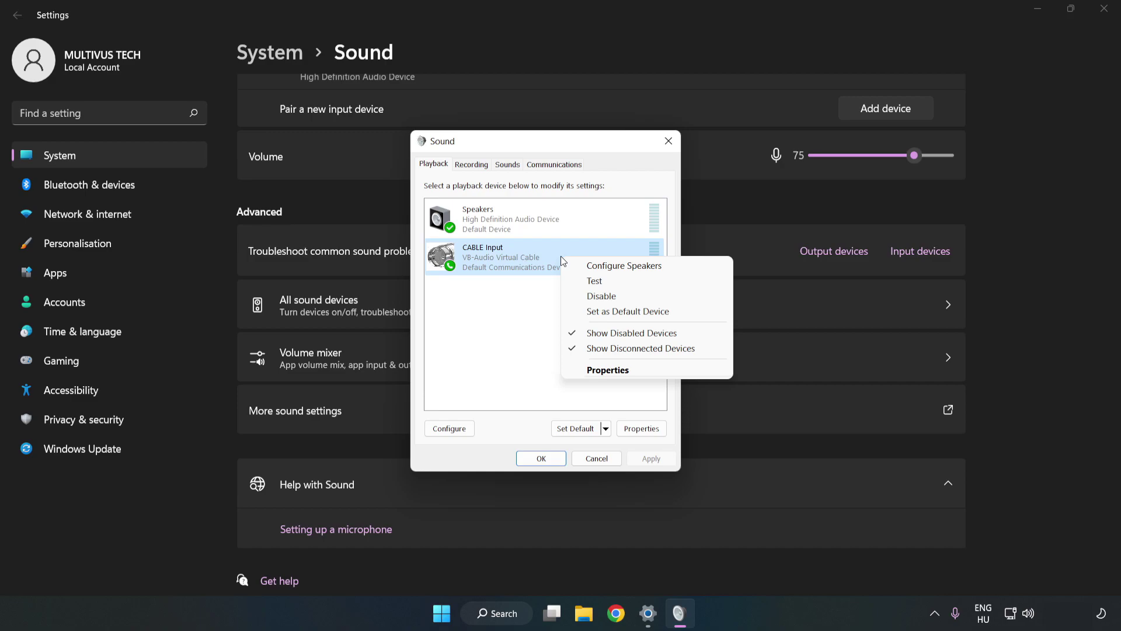
click(627, 297)
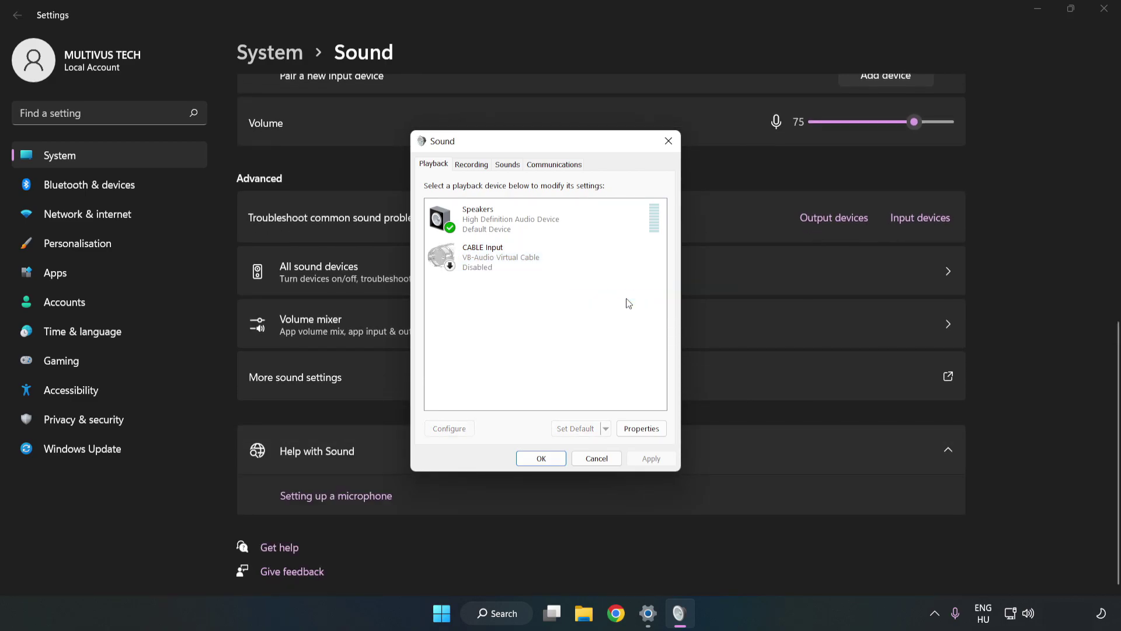
Configure the Speakers as 7.1 Surround, keeping all optional and full-range speakers enabled
click(485, 236)
right_click(572, 230)
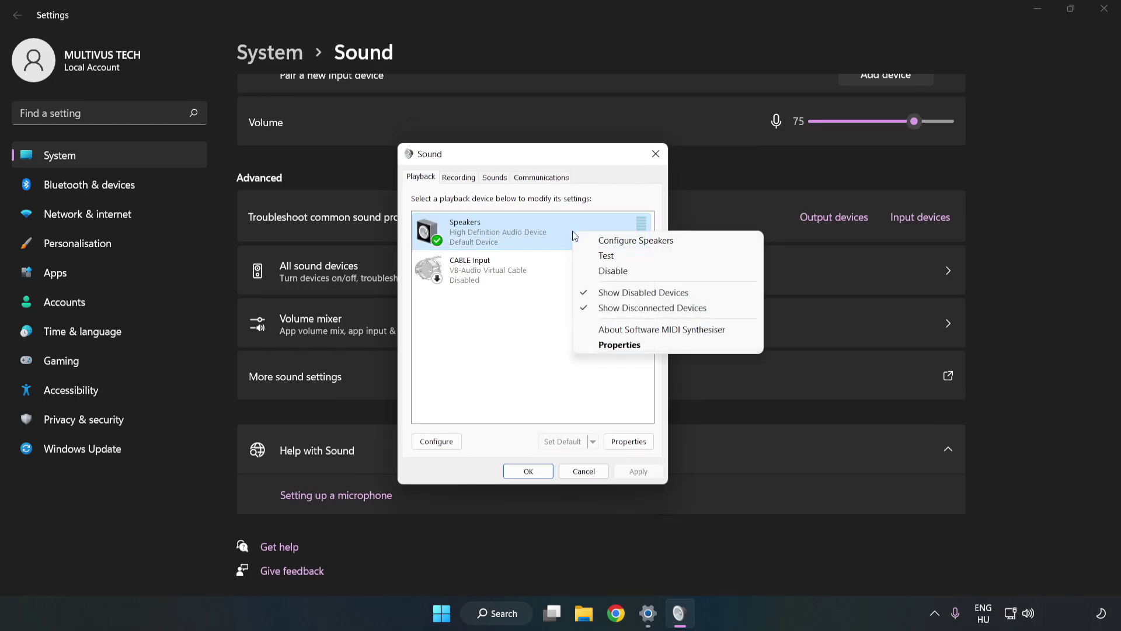
click(638, 240)
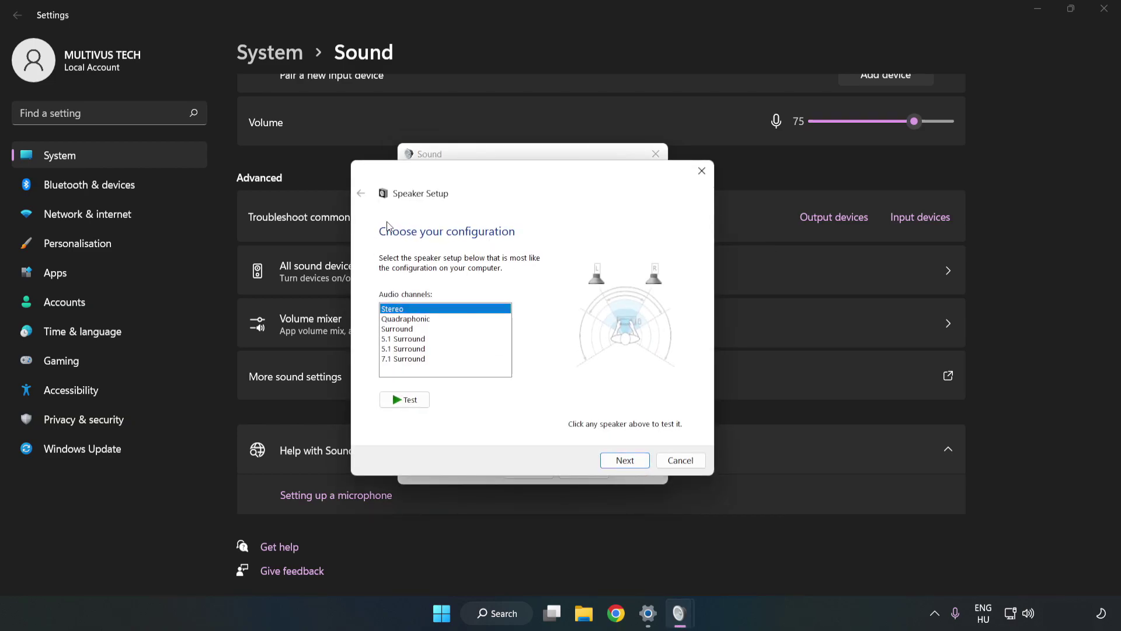
click(415, 319)
click(414, 361)
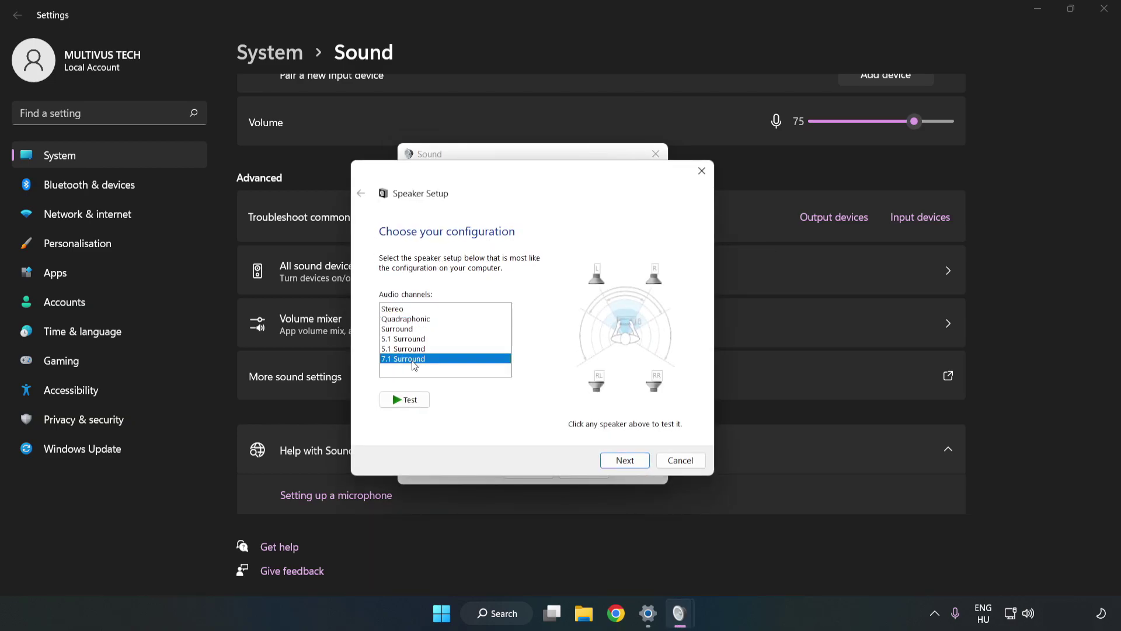
click(624, 460)
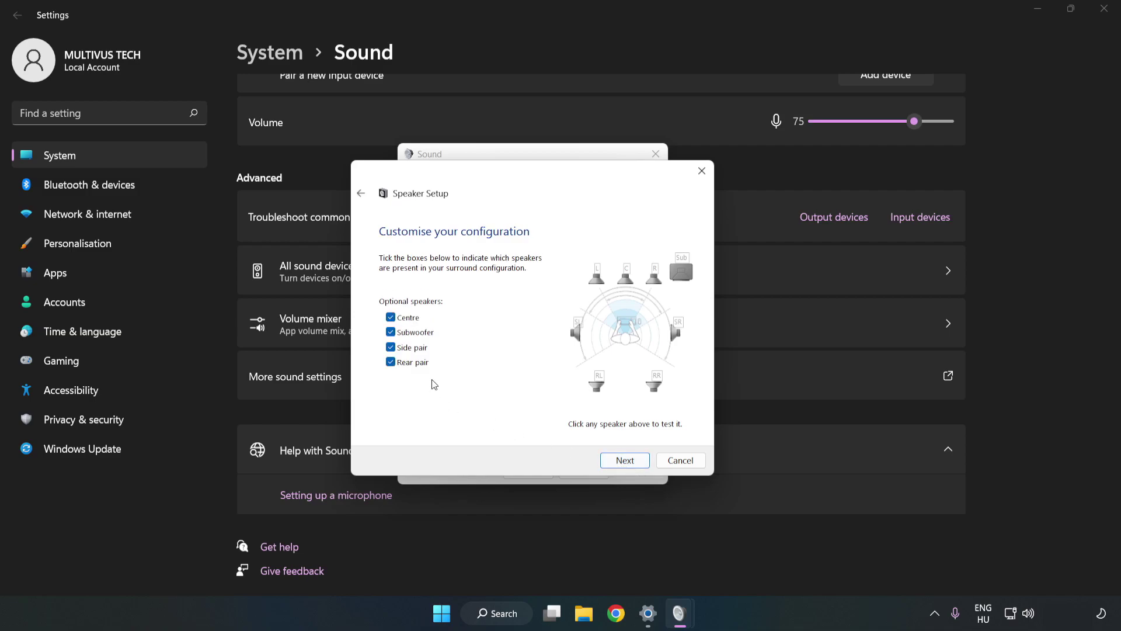
click(623, 460)
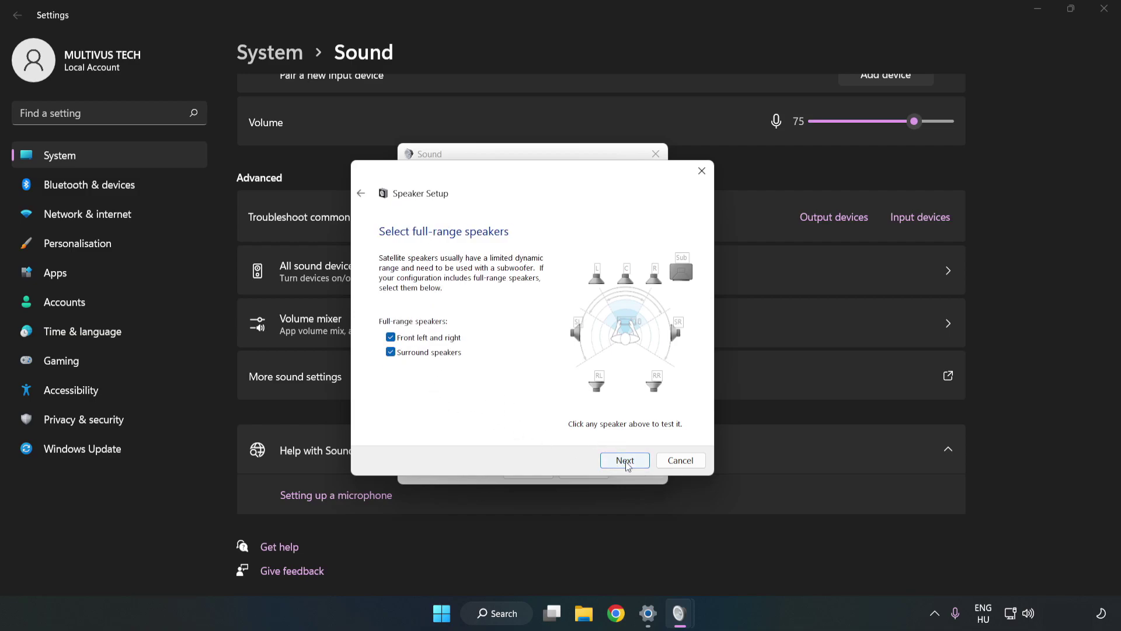
click(624, 461)
click(625, 460)
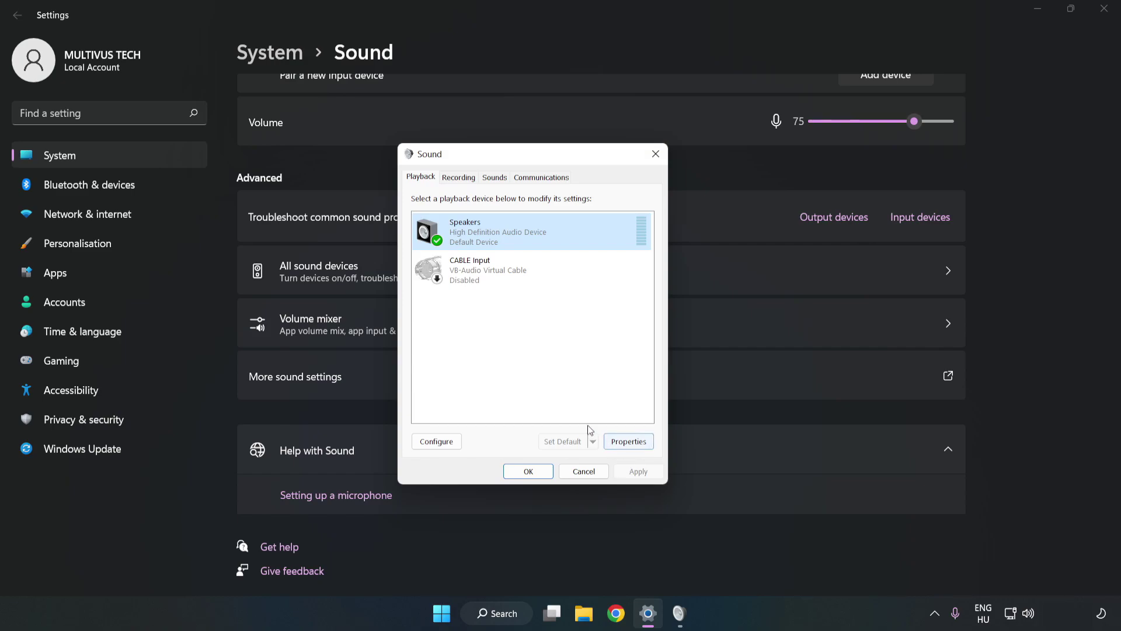
Open the Speakers properties and turn off all audio enhancements
click(636, 444)
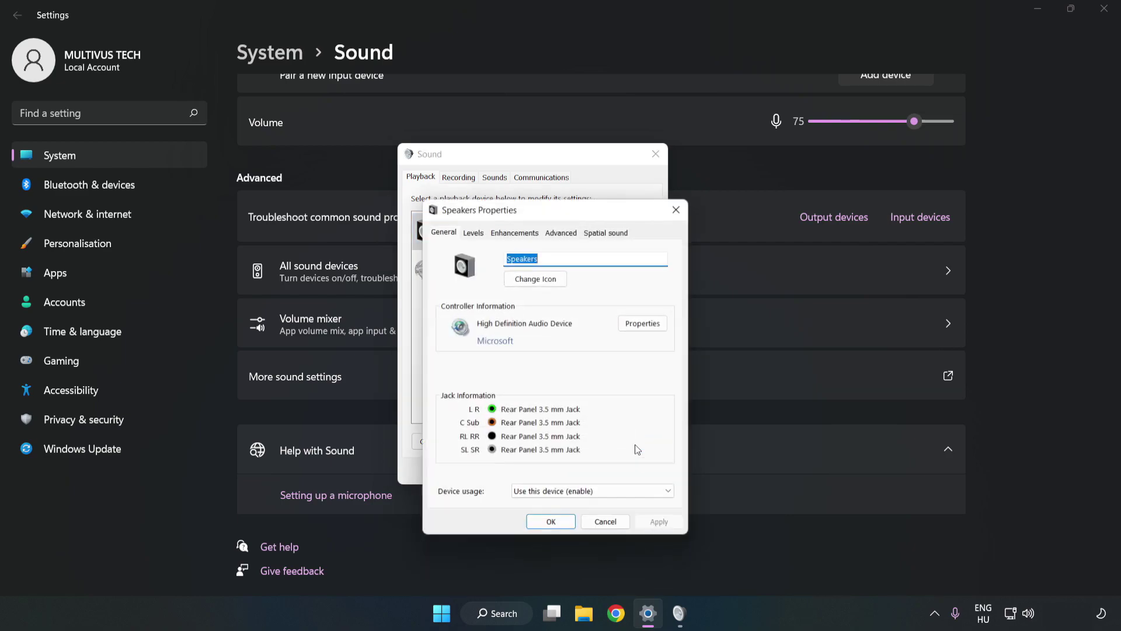
drag(556, 213, 531, 159)
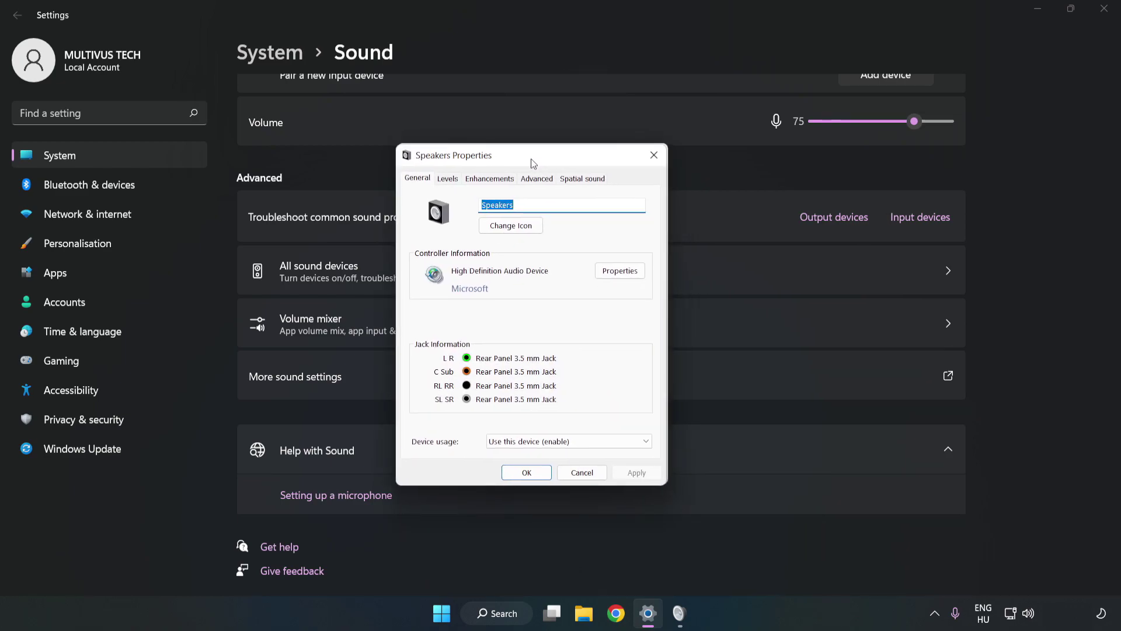
click(487, 179)
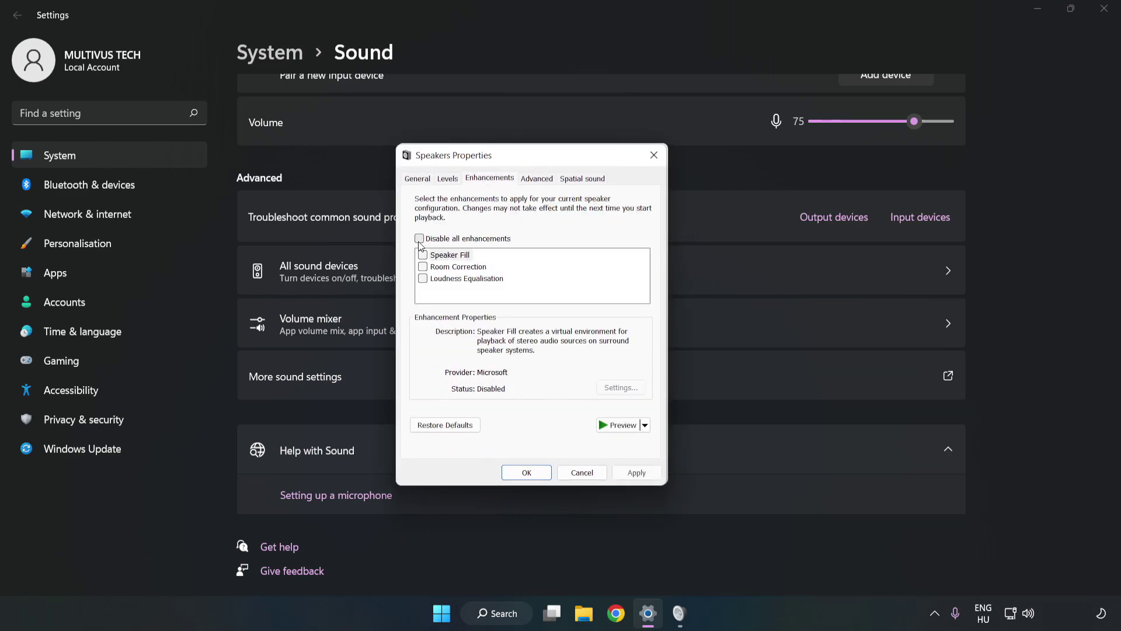
click(419, 238)
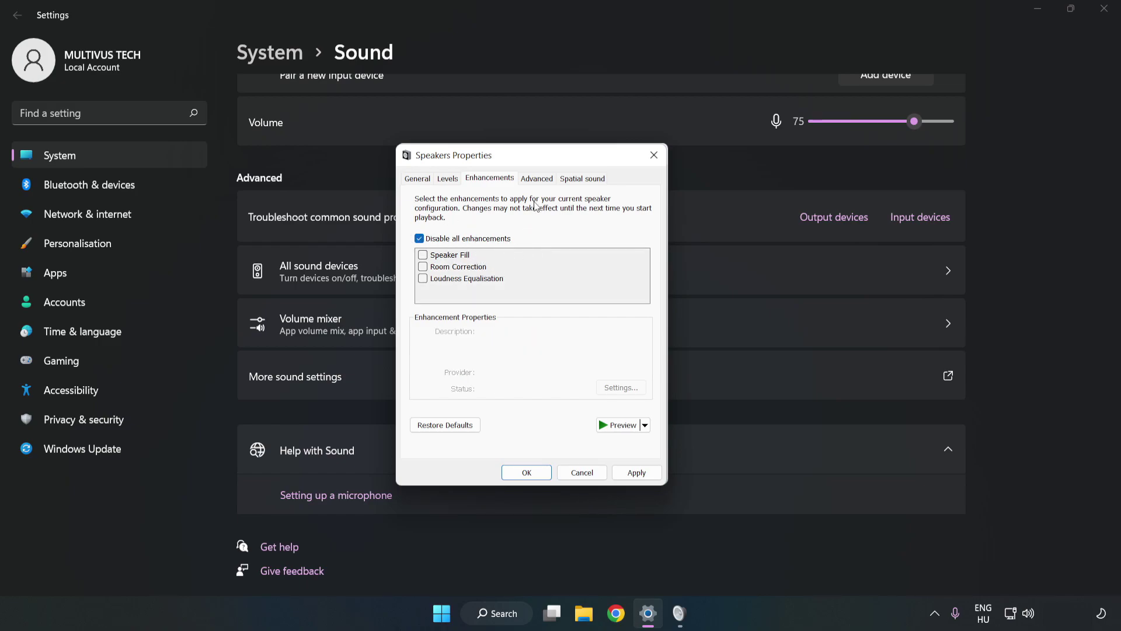
Apply 16 bit, 48000 Hz (DVD Quality) as the default format and close both sound dialogs
click(537, 178)
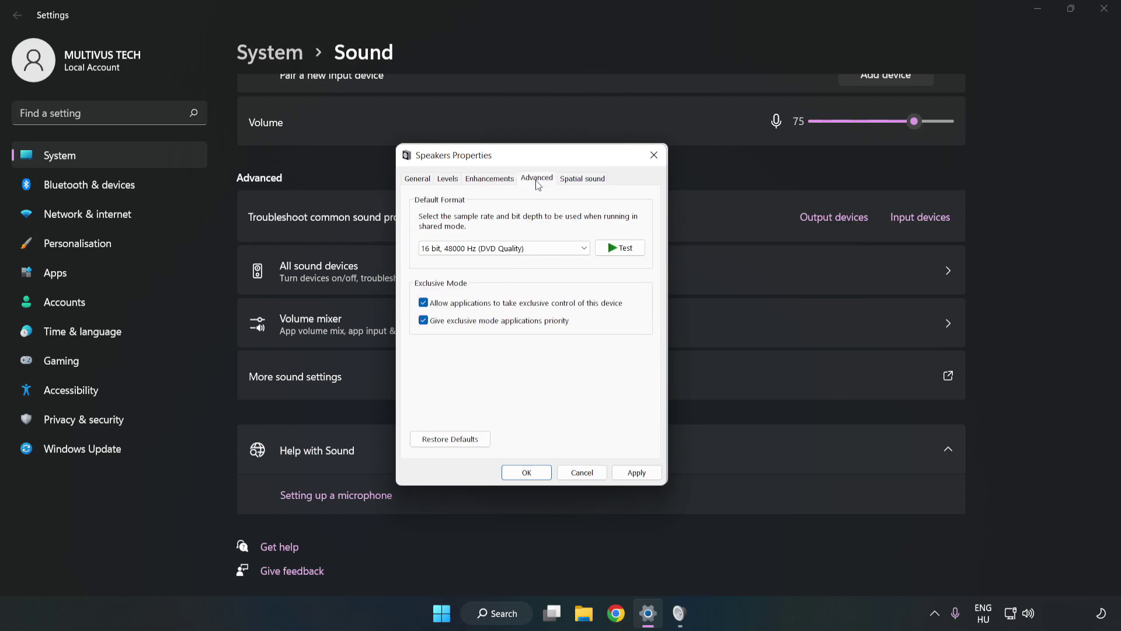
click(539, 249)
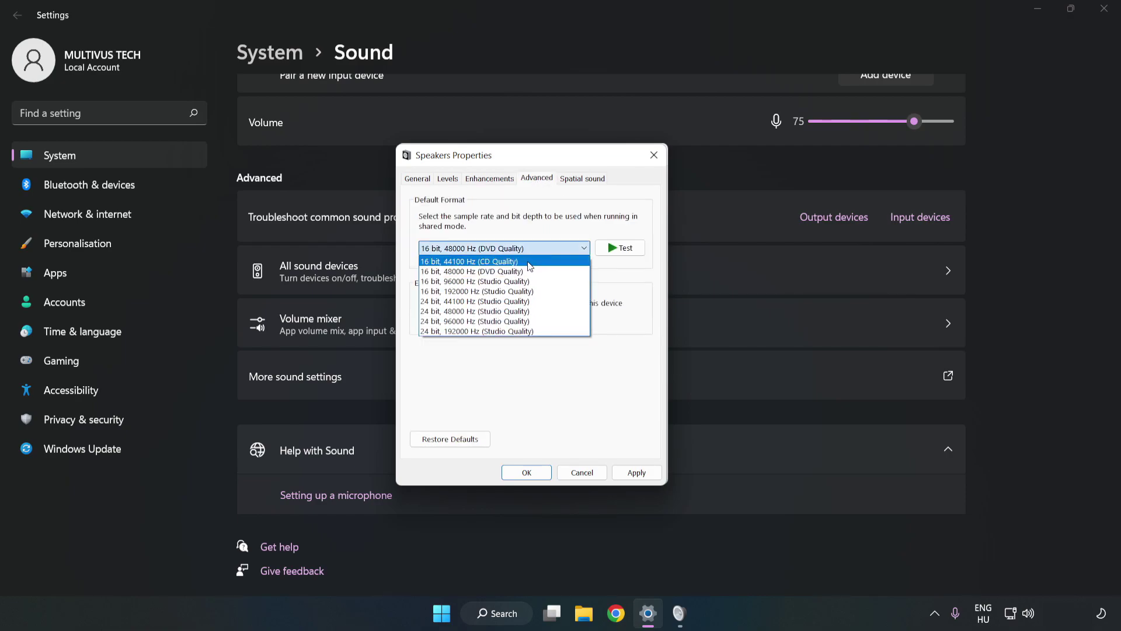
click(520, 270)
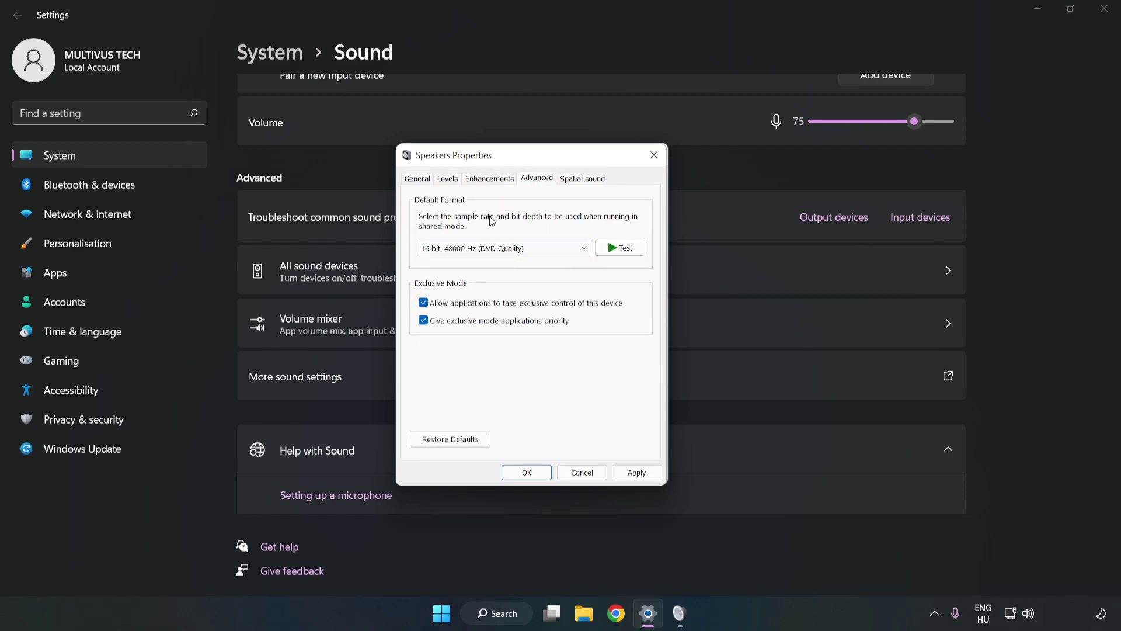
click(637, 472)
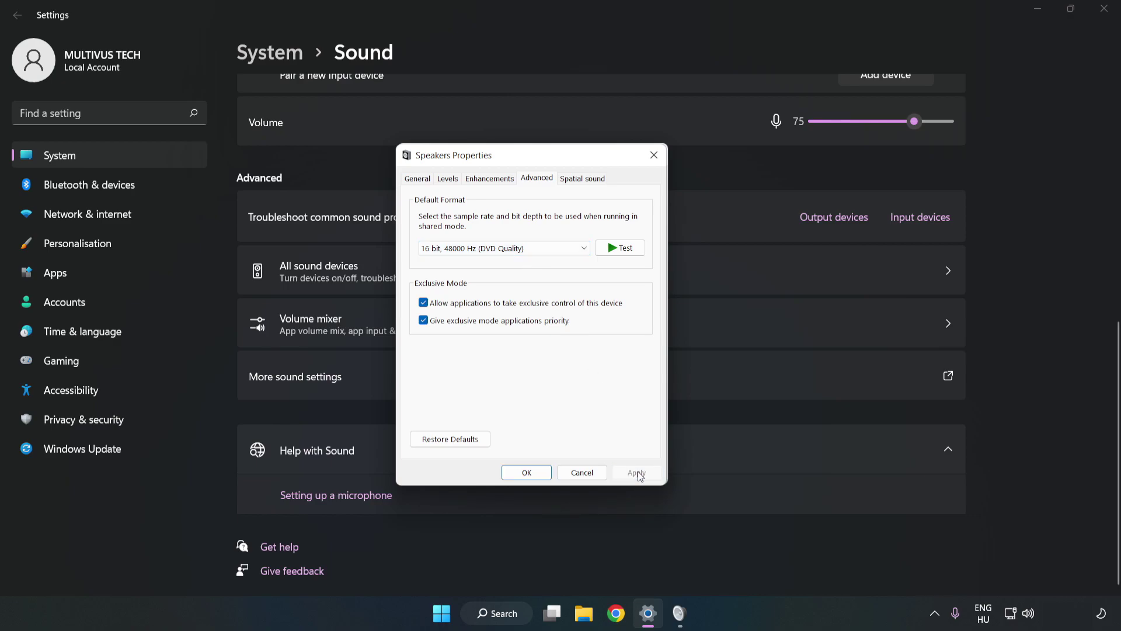
click(526, 474)
click(526, 469)
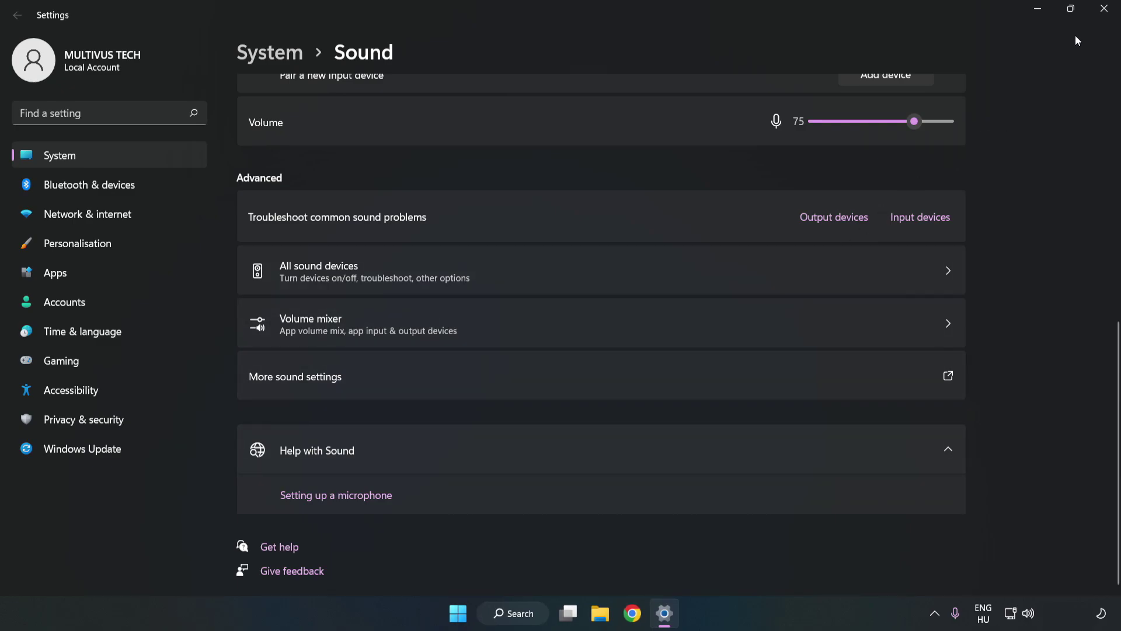
Close Settings, then search the Start menu for Device Manager and launch it
click(1102, 9)
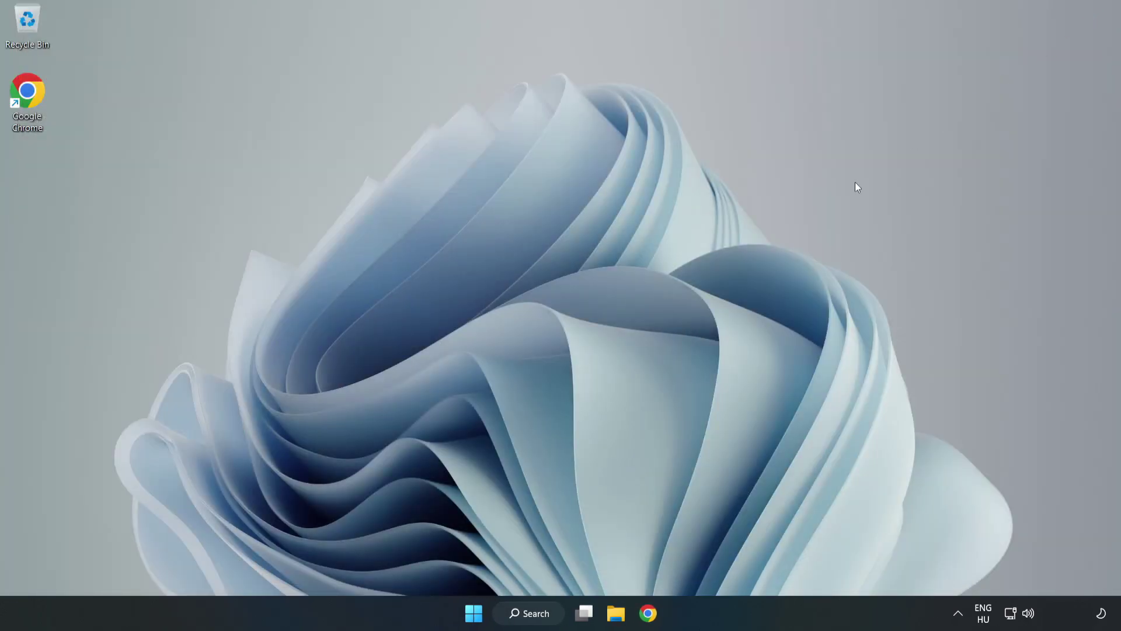
click(474, 612)
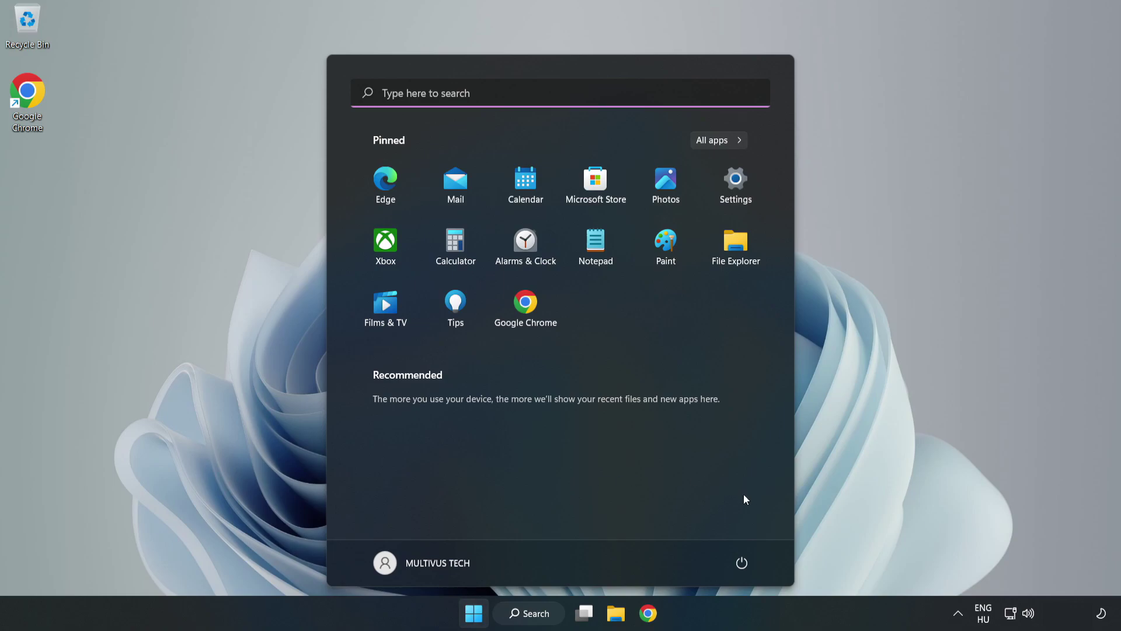
click(748, 564)
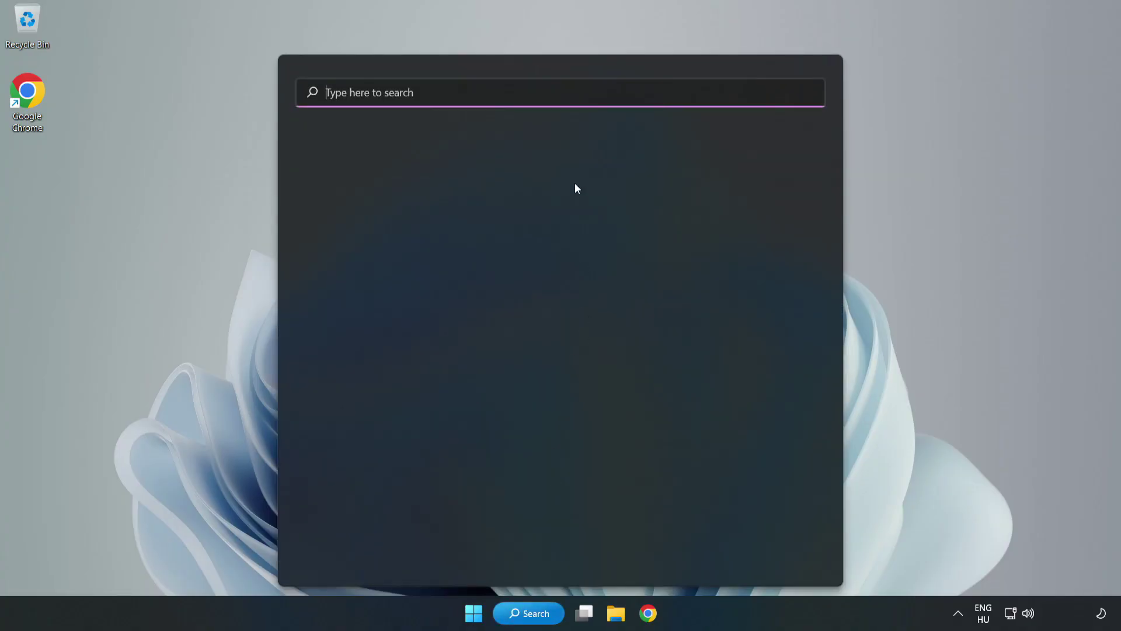
text(device)
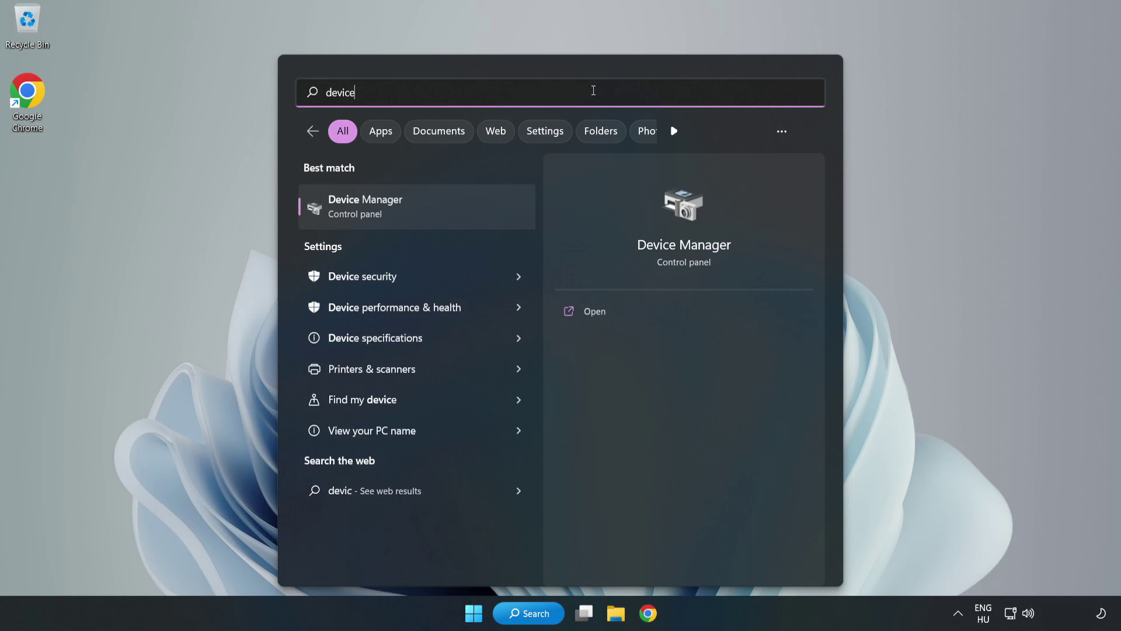
text( maganer)
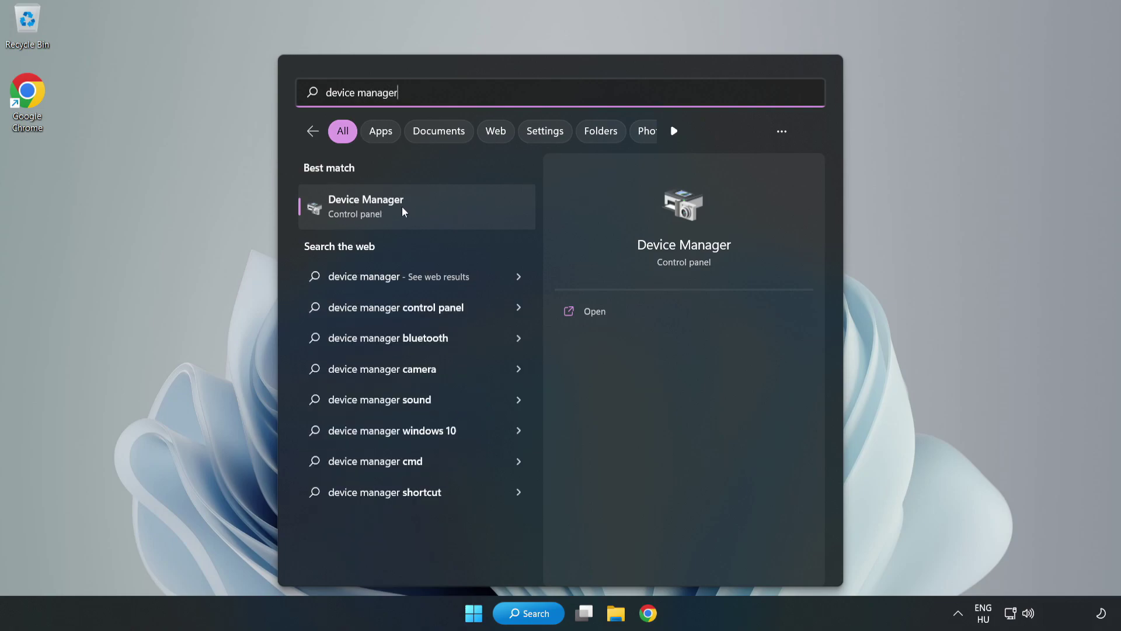
click(435, 207)
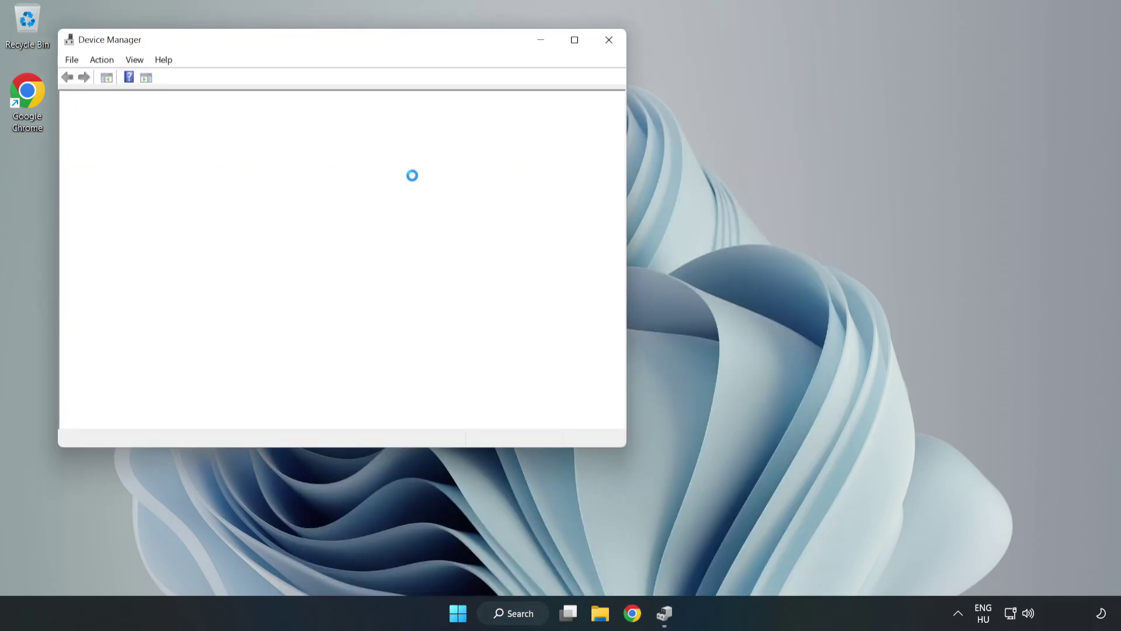
Expand Sound, video and game controllers and bring up the High Definition Audio Device's actions
drag(308, 40, 513, 88)
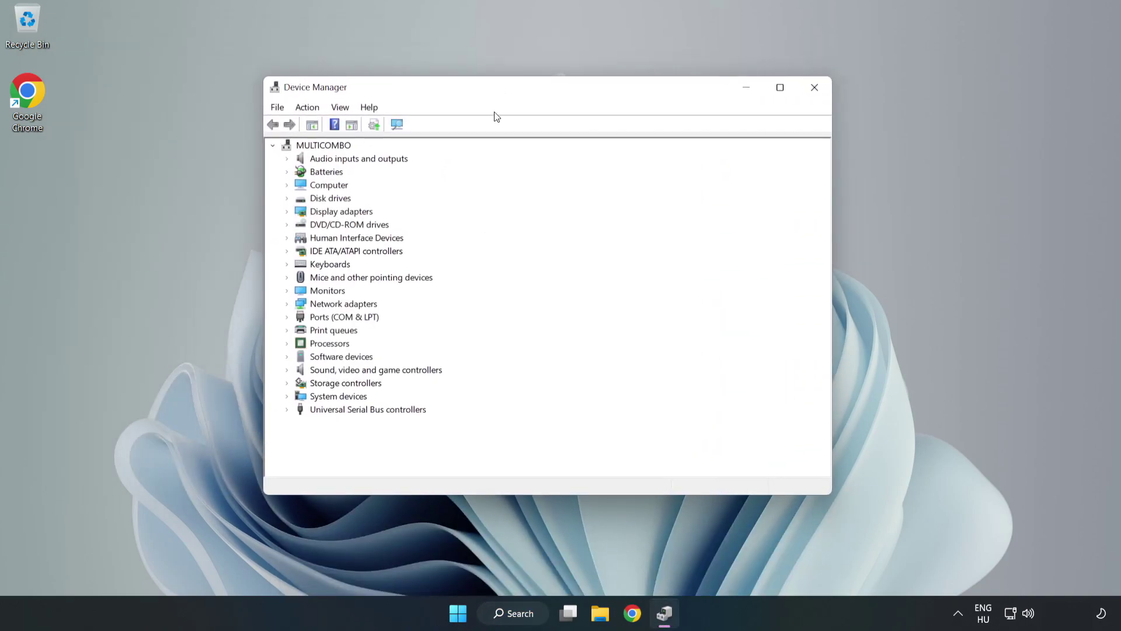
click(317, 372)
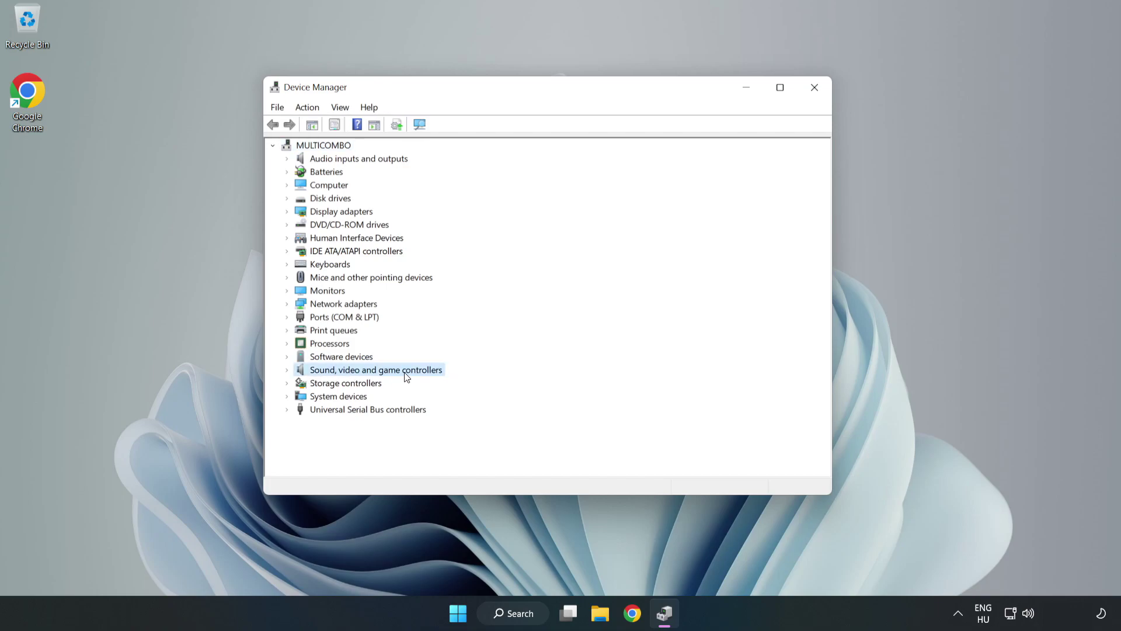
click(286, 370)
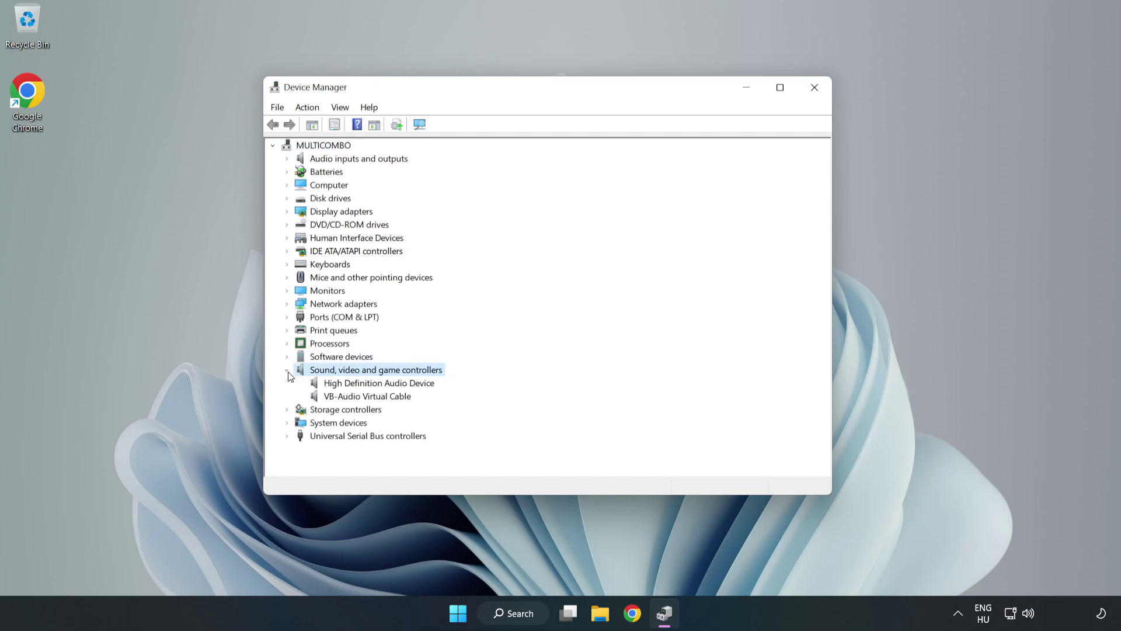
click(344, 383)
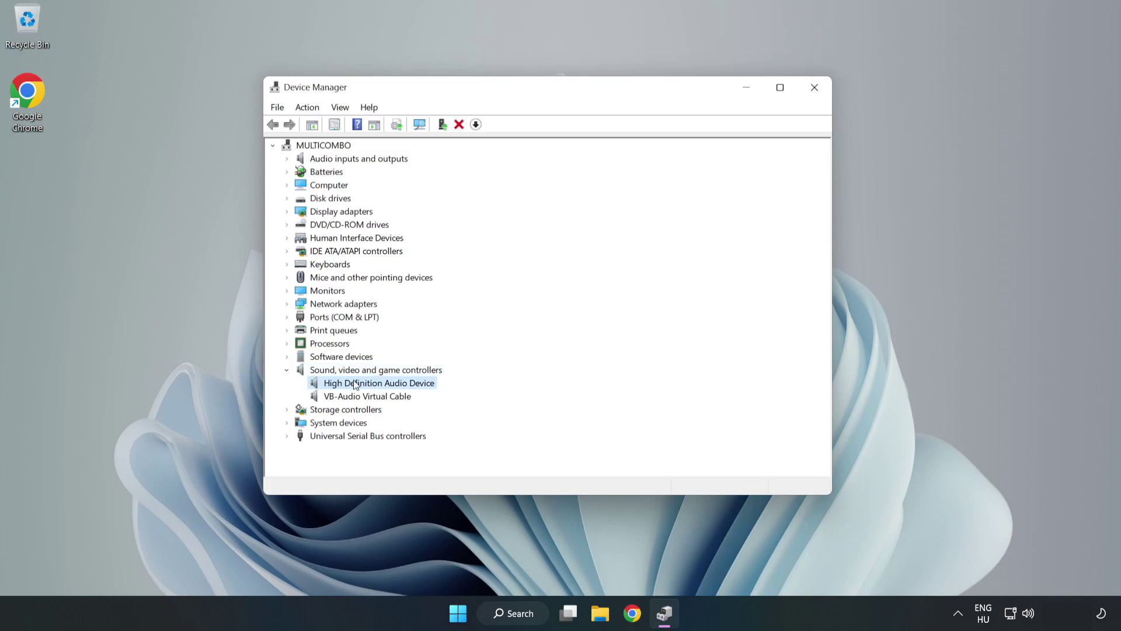
right_click(413, 383)
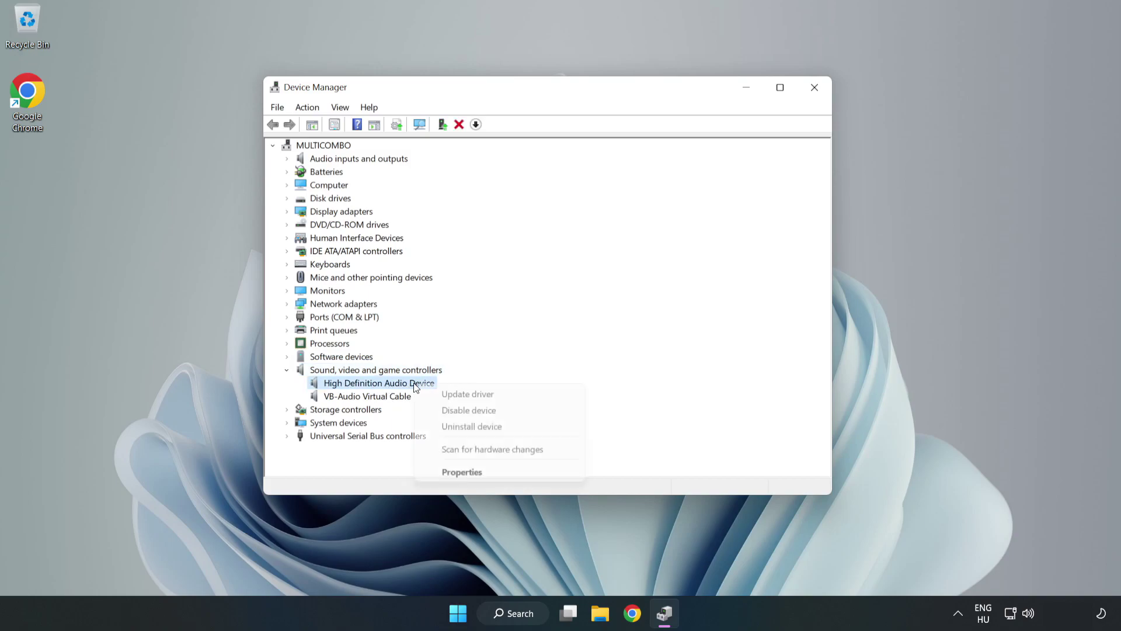
Update the driver manually by picking High Definition Audio Device from the computer's drivers, accepting the warning
click(509, 396)
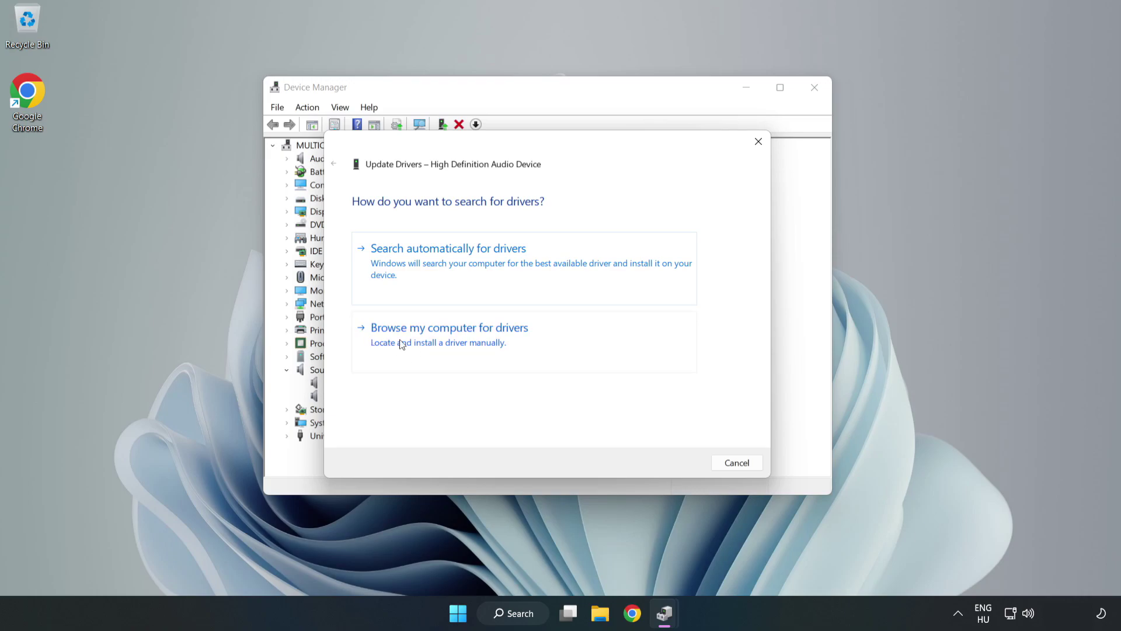
click(489, 343)
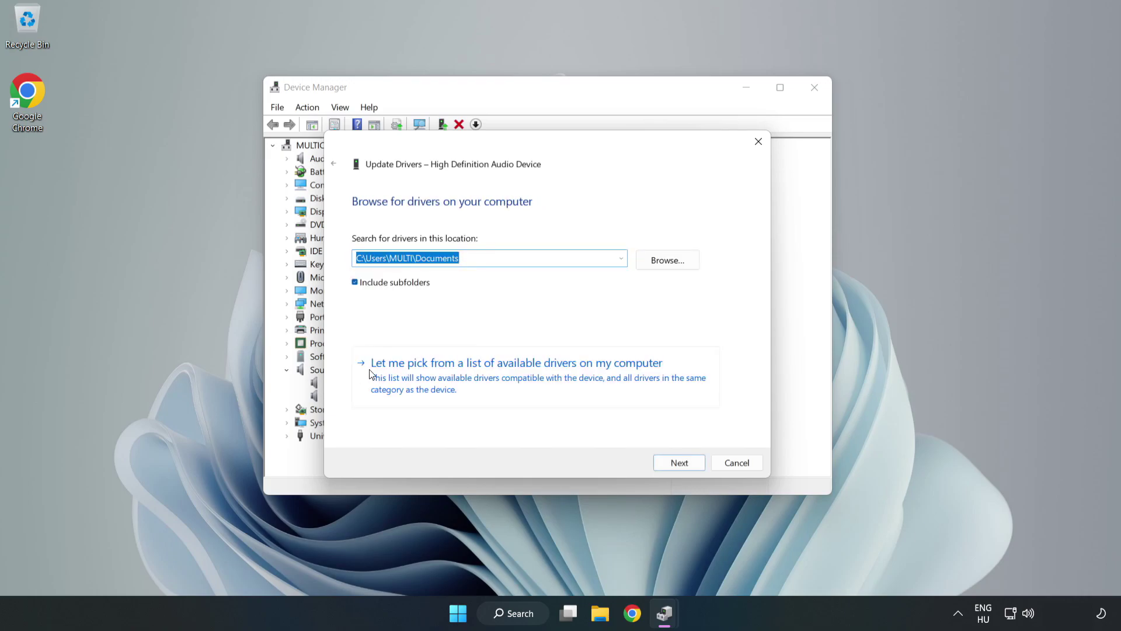
click(584, 384)
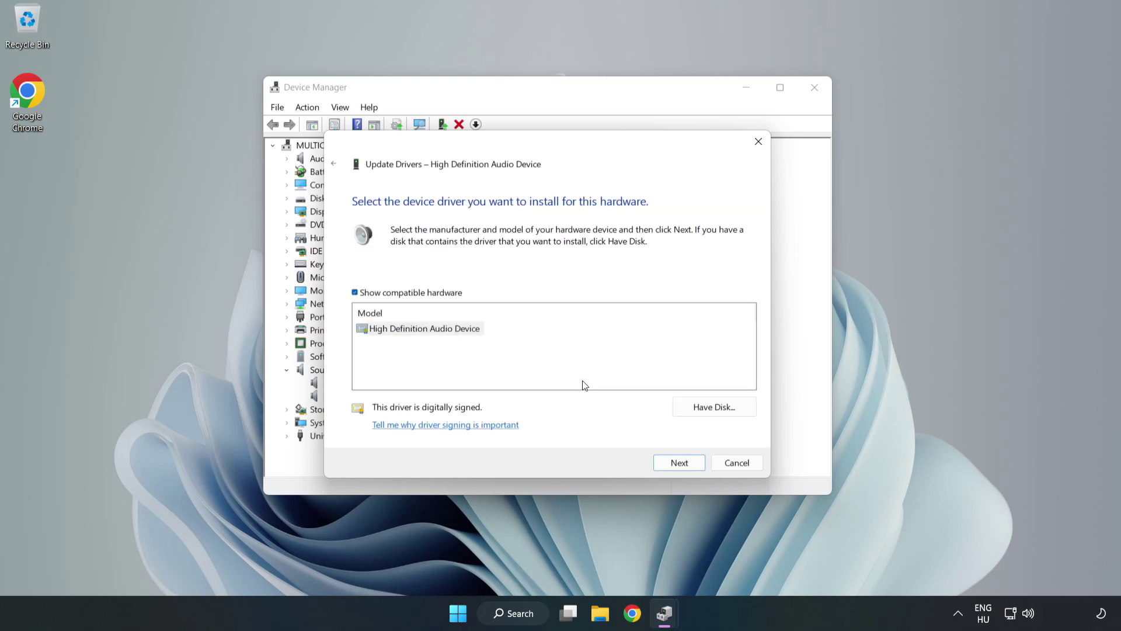
click(374, 331)
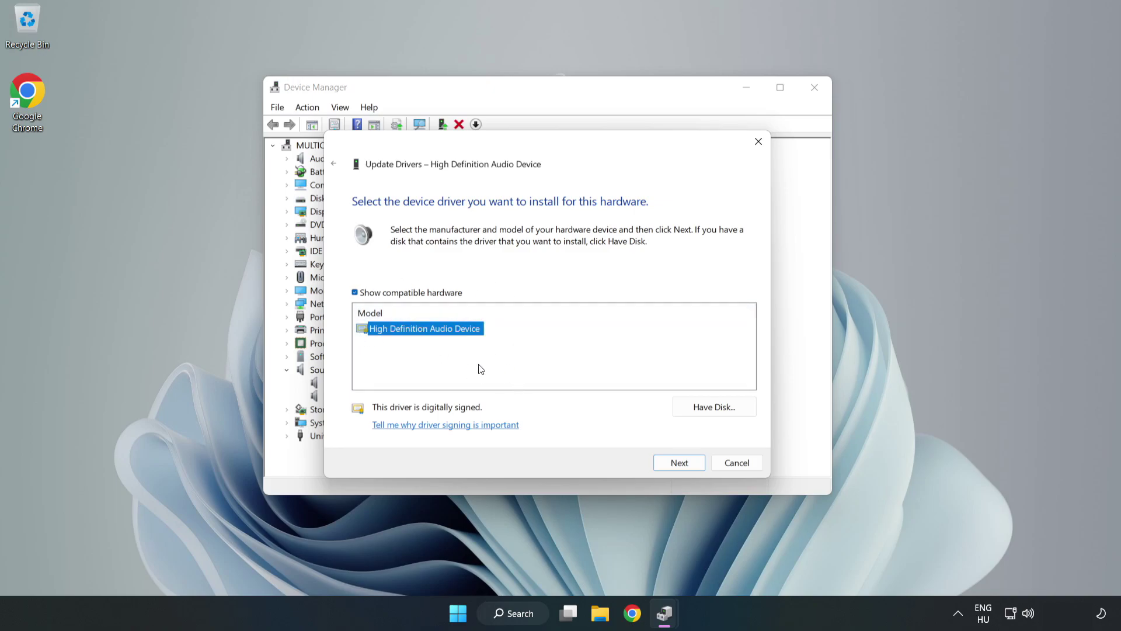
click(680, 465)
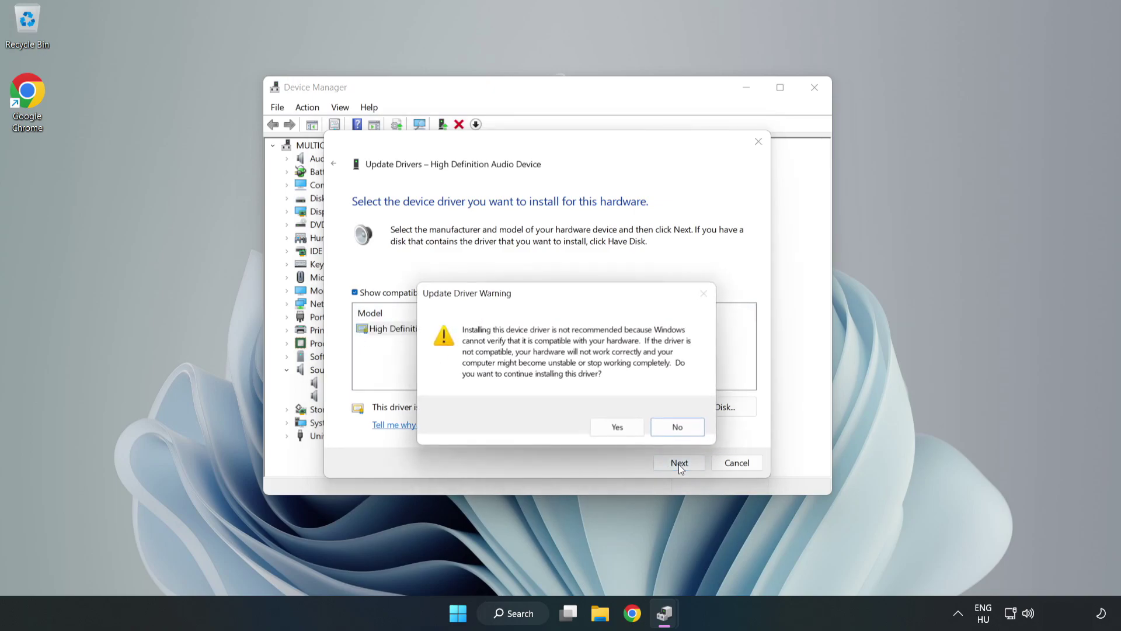
click(621, 430)
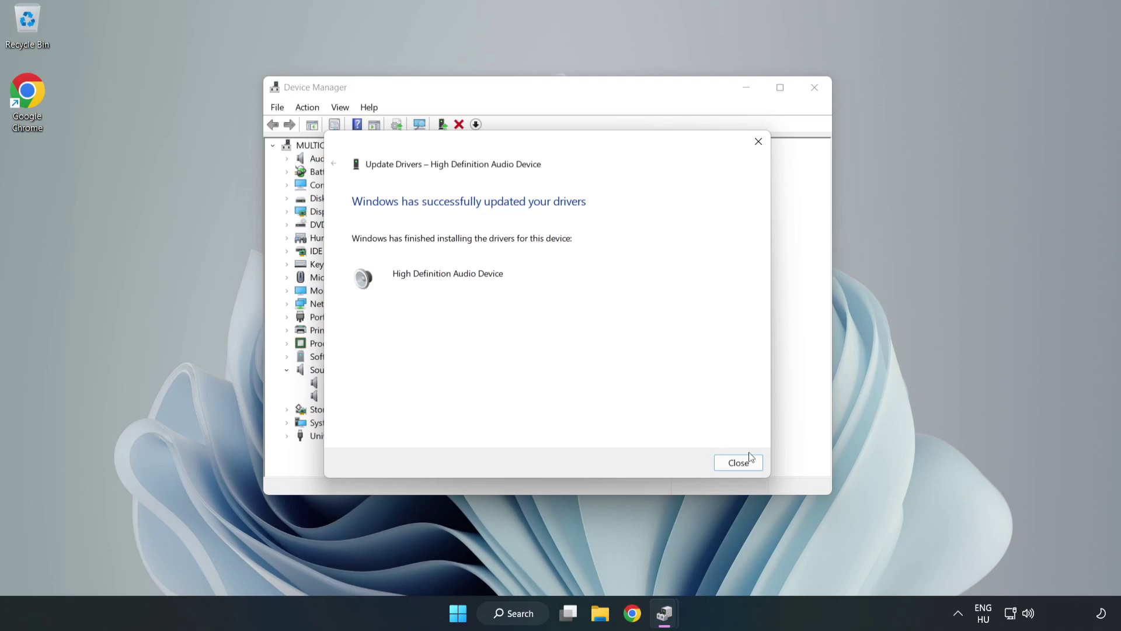
click(738, 463)
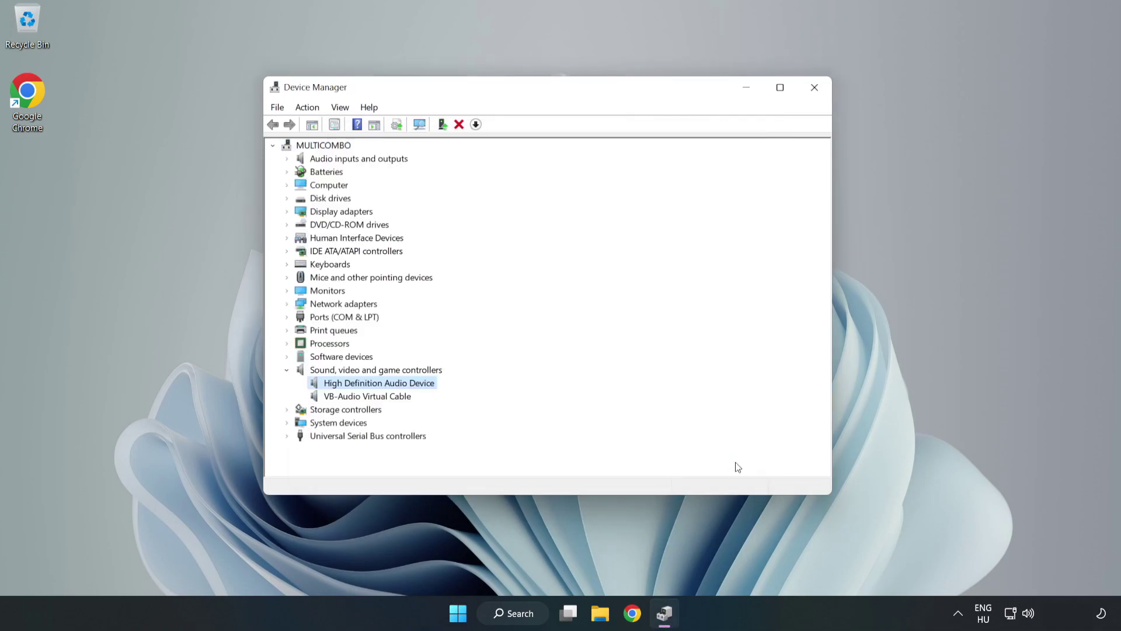
Close Device Manager and bring up the Start menu's power options to restart
click(813, 88)
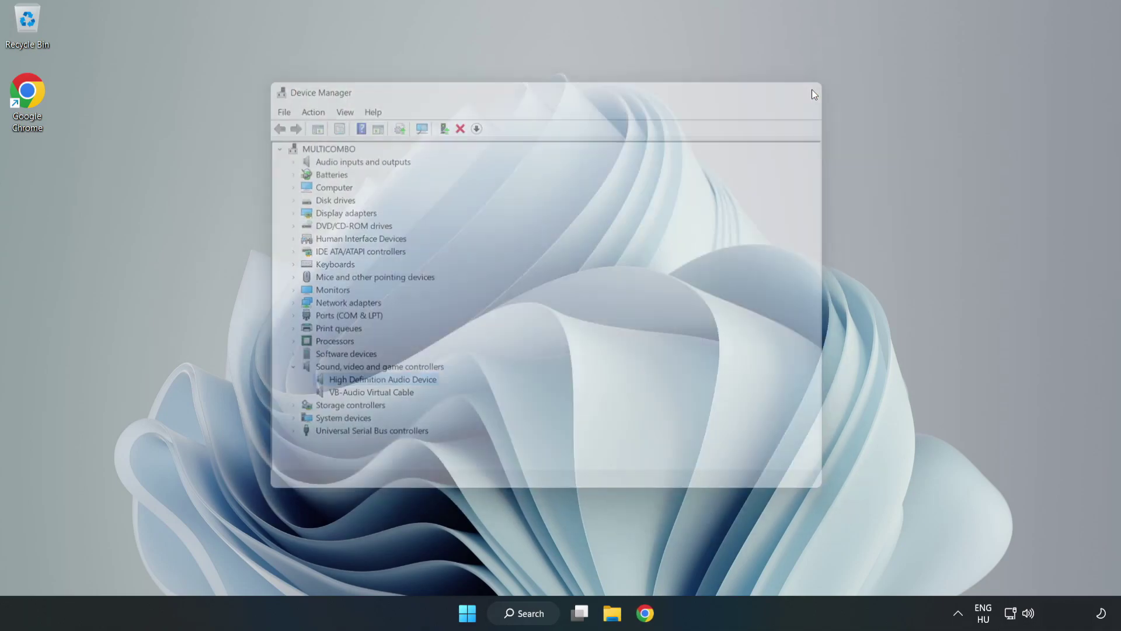
click(474, 612)
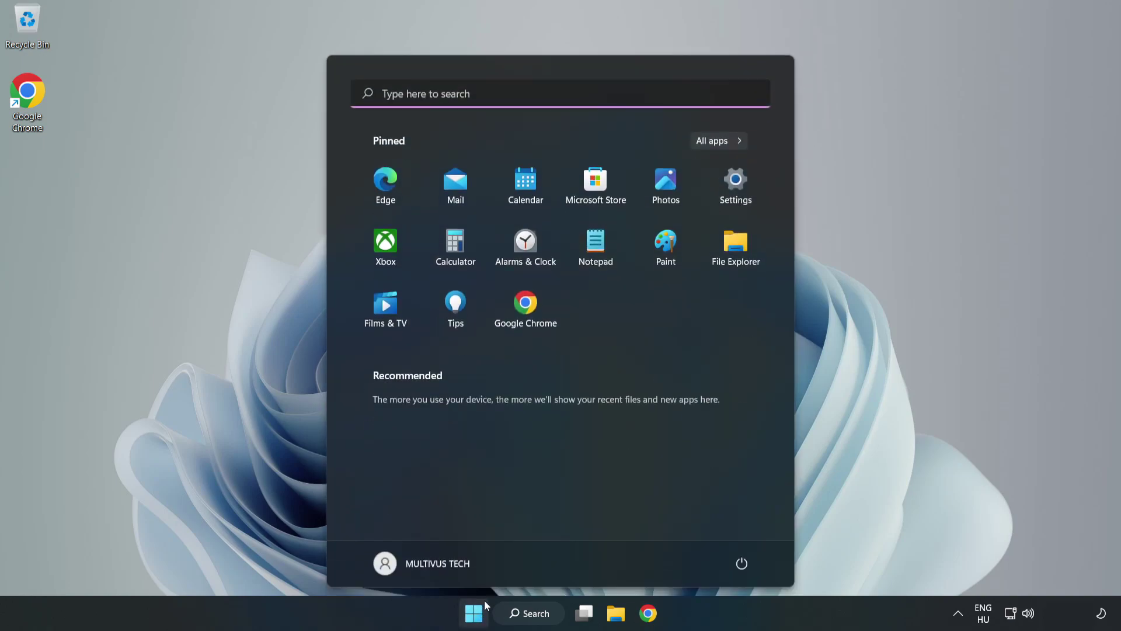
click(741, 561)
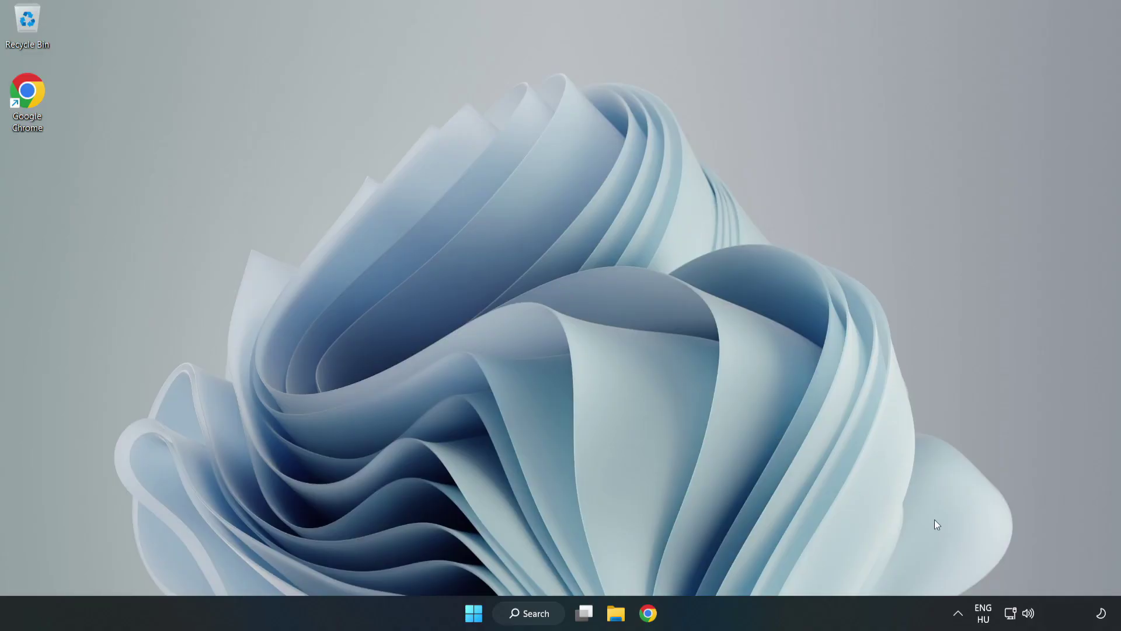
Launch Troubleshoot sound problems from the taskbar volume icon's context menu
right_click(1031, 615)
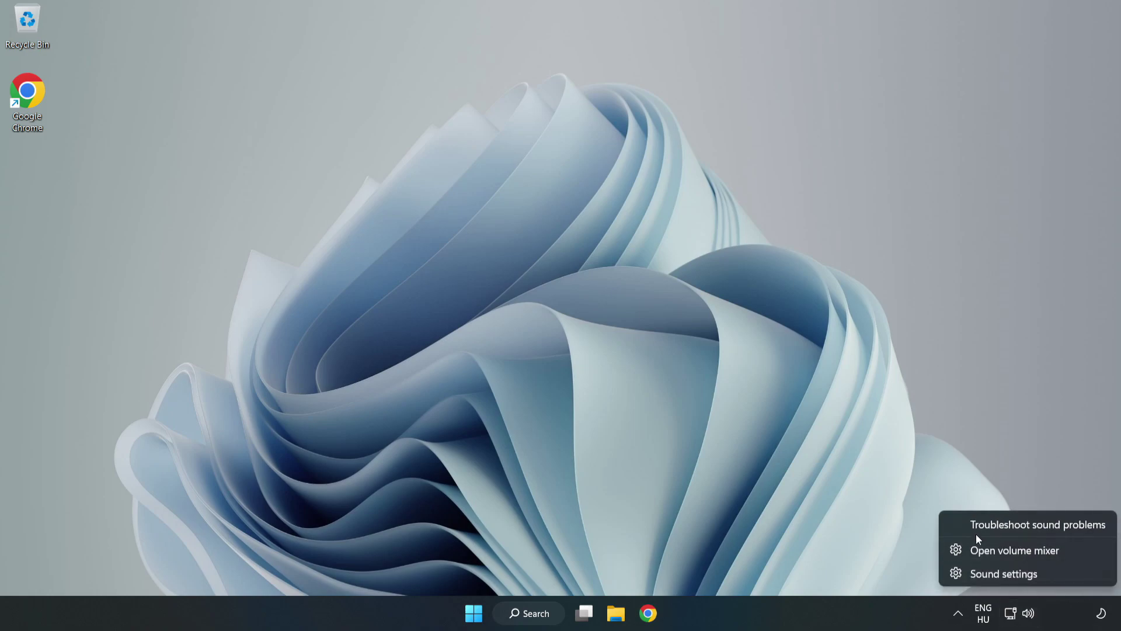
click(1013, 525)
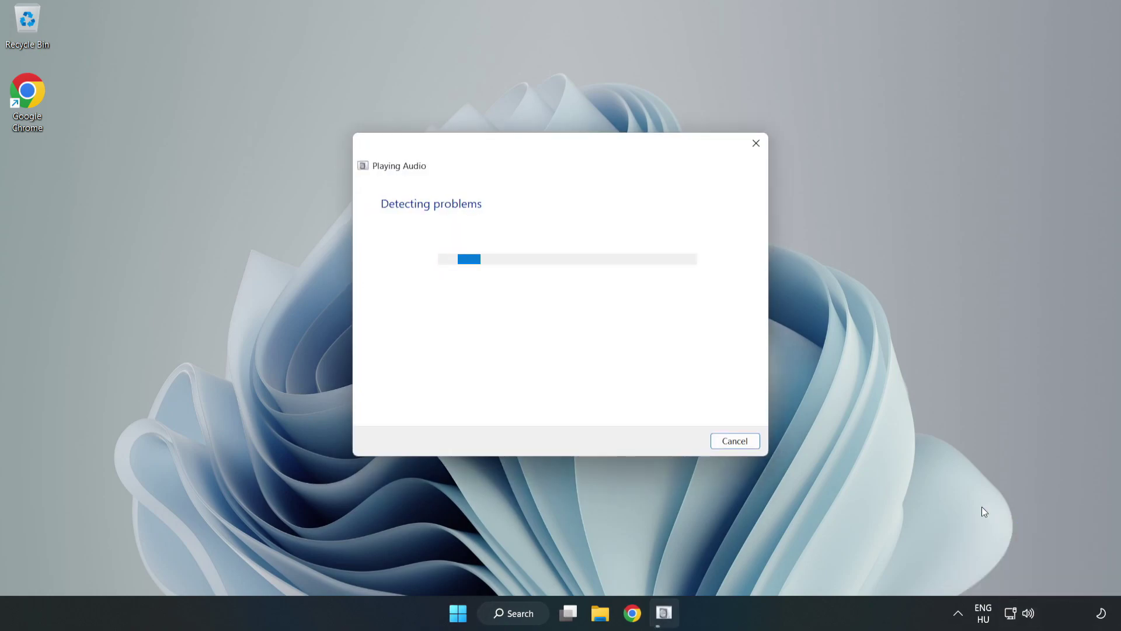